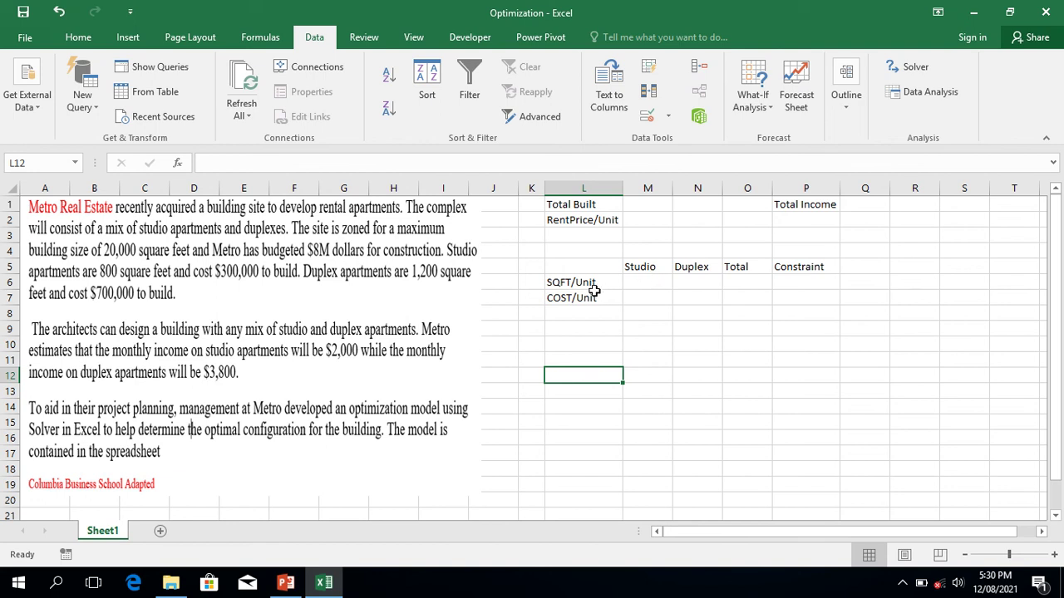
Enter per-unit figures: Studio 800 sq ft and 300000 cost, Duplex 12000 and 700000.
left_click(640, 277)
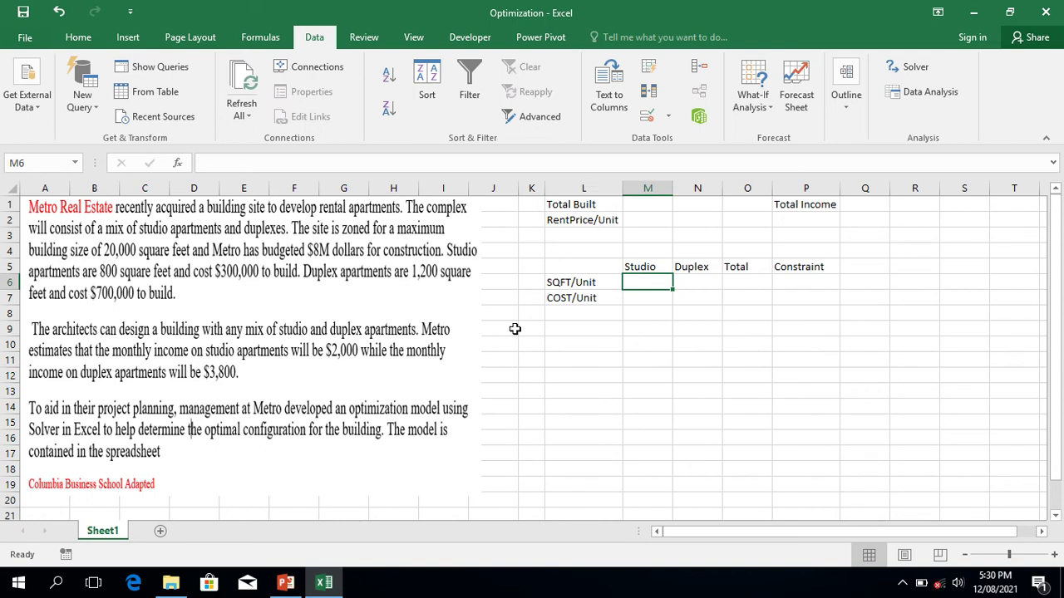
type("800")
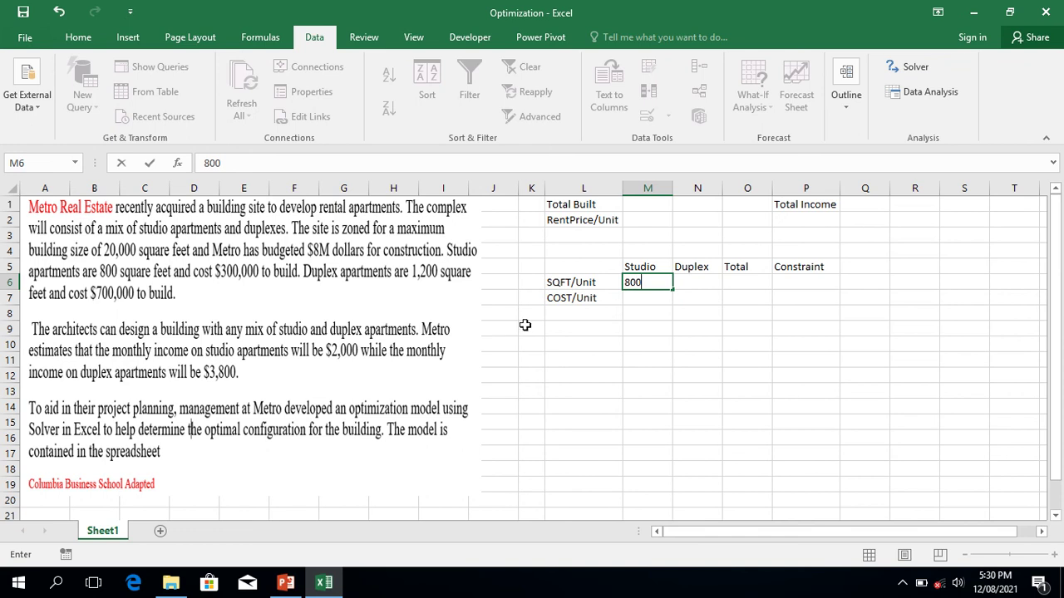
left_click(634, 298)
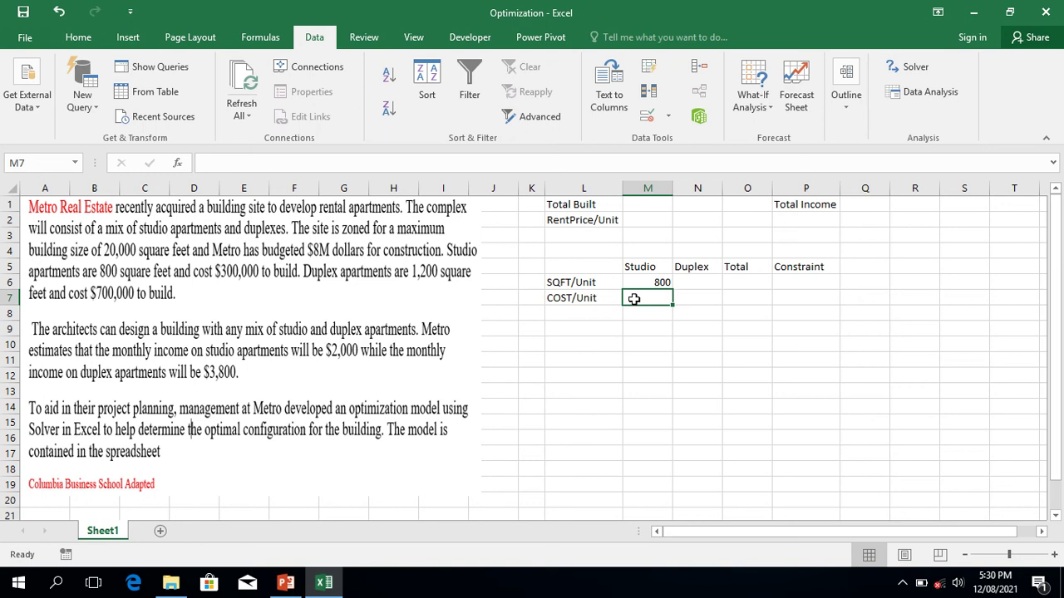
type("30")
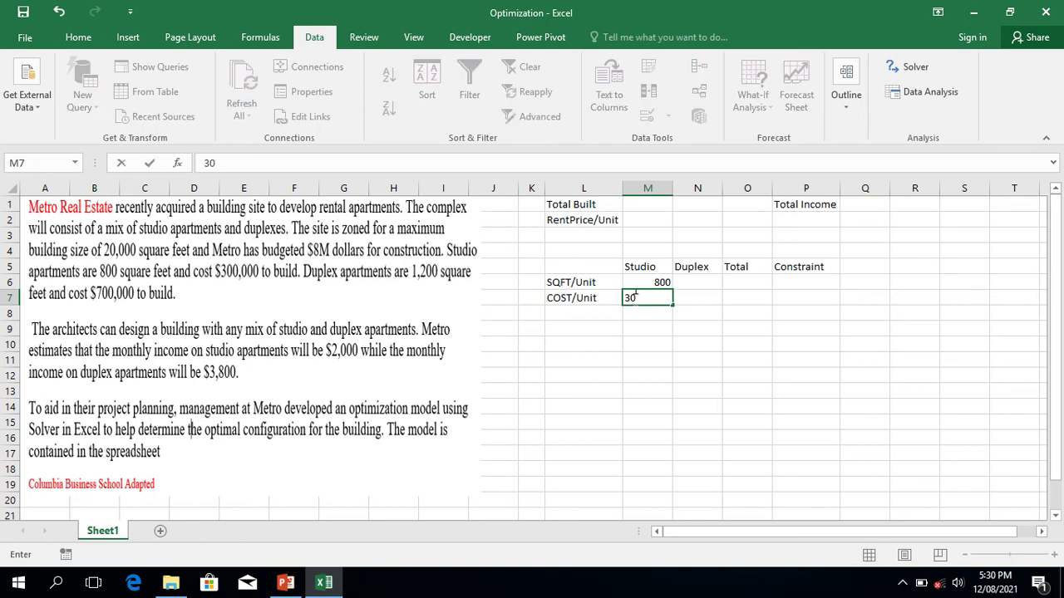
type("0000")
left_click(706, 281)
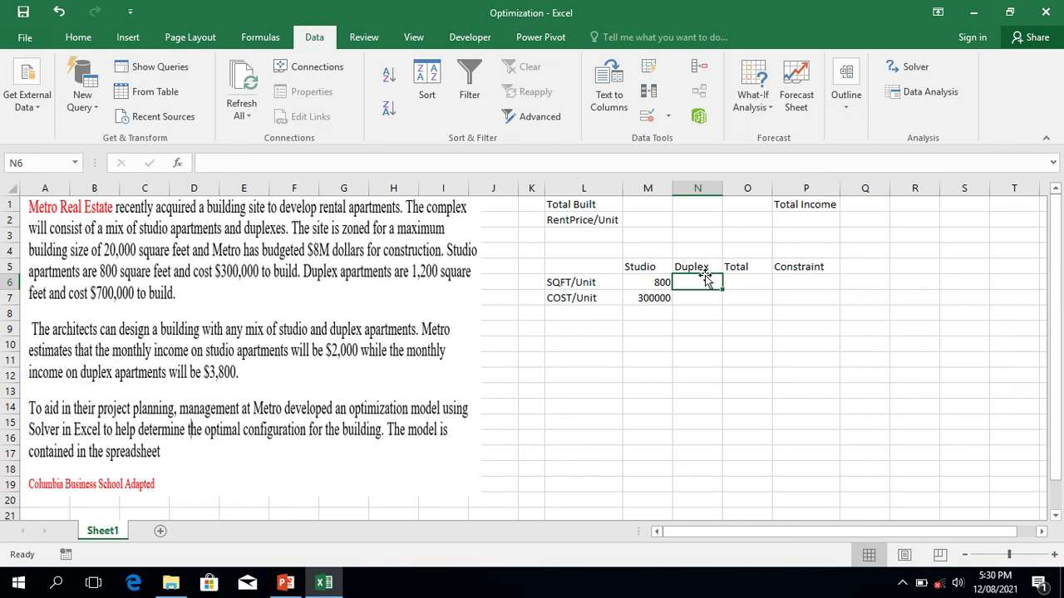
type("1")
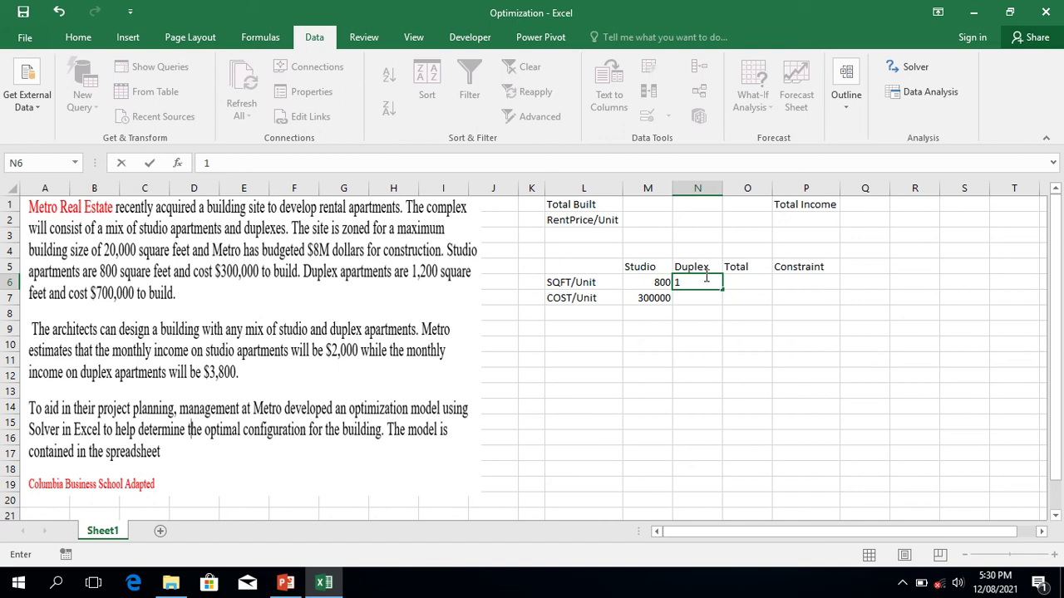
type("2000")
key("ctrl+Return")
left_click(707, 302)
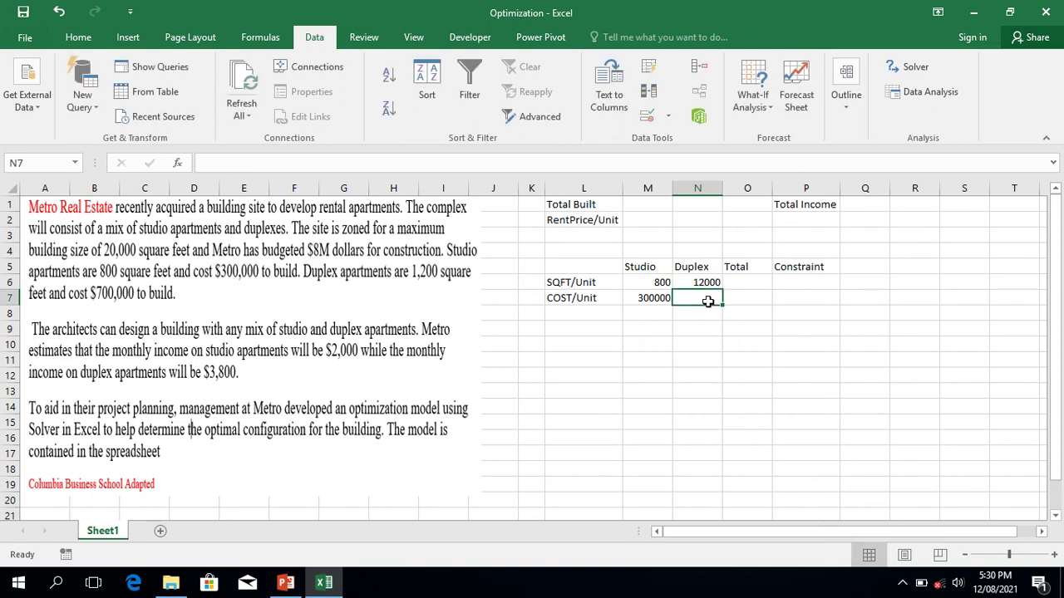
type("7")
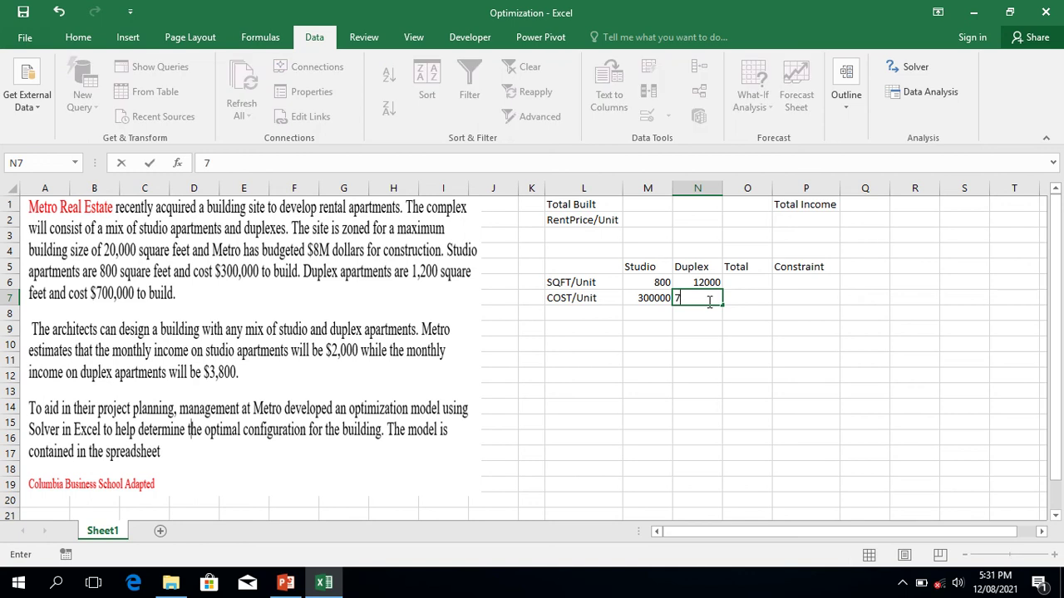
type("00000")
left_click(792, 287)
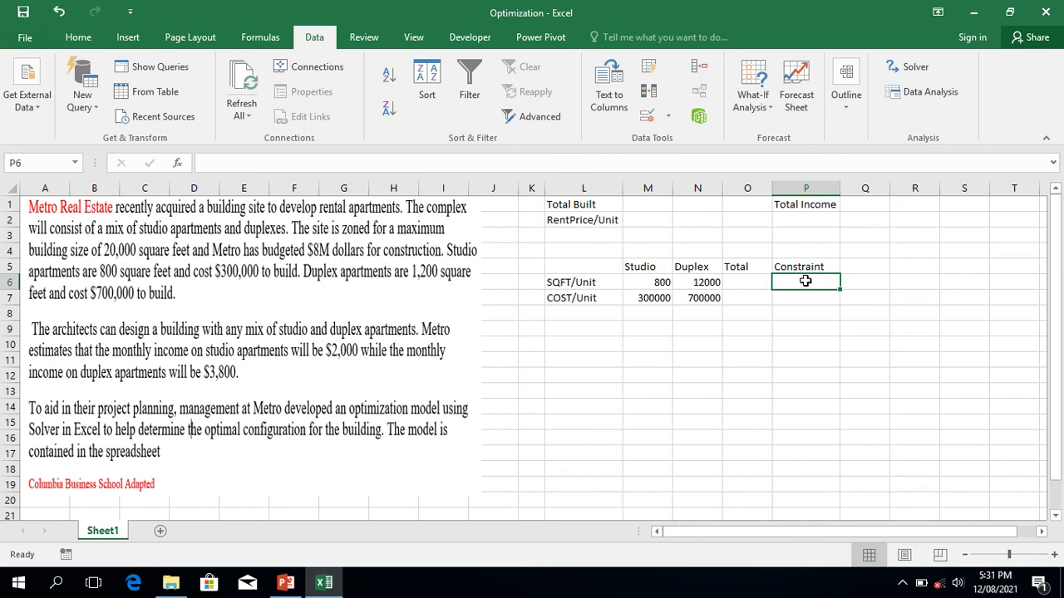
Enter the constraint limits 20000 in P6 and 8000000 in P7.
type("20000")
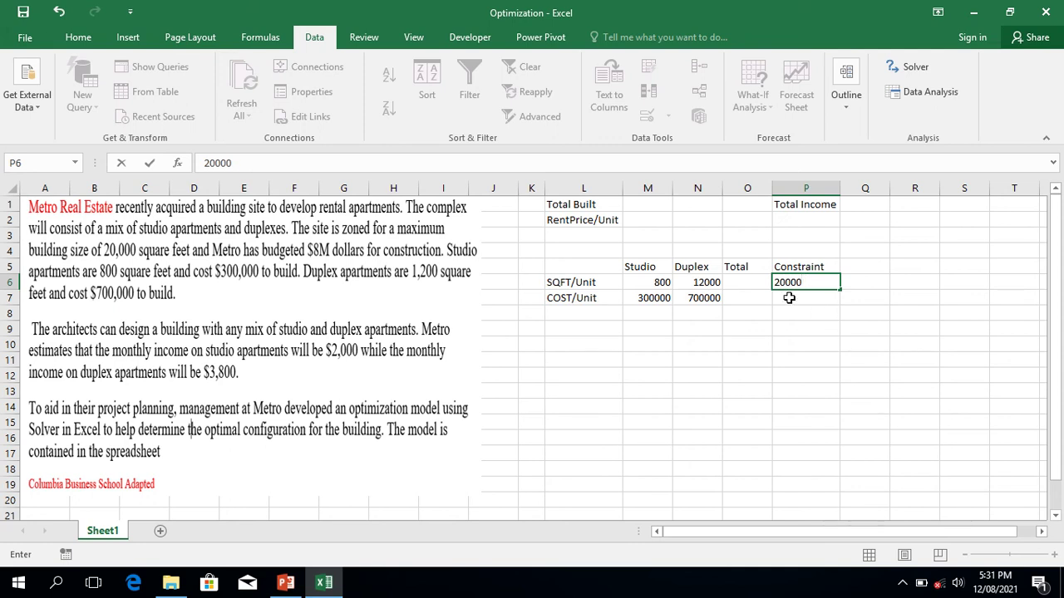
left_click(789, 297)
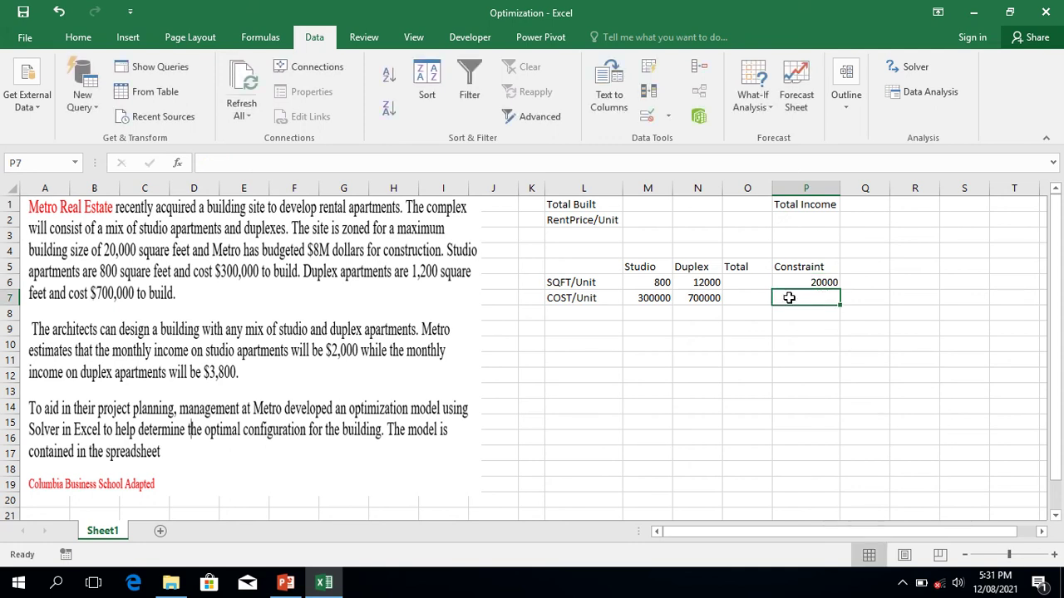
type("800")
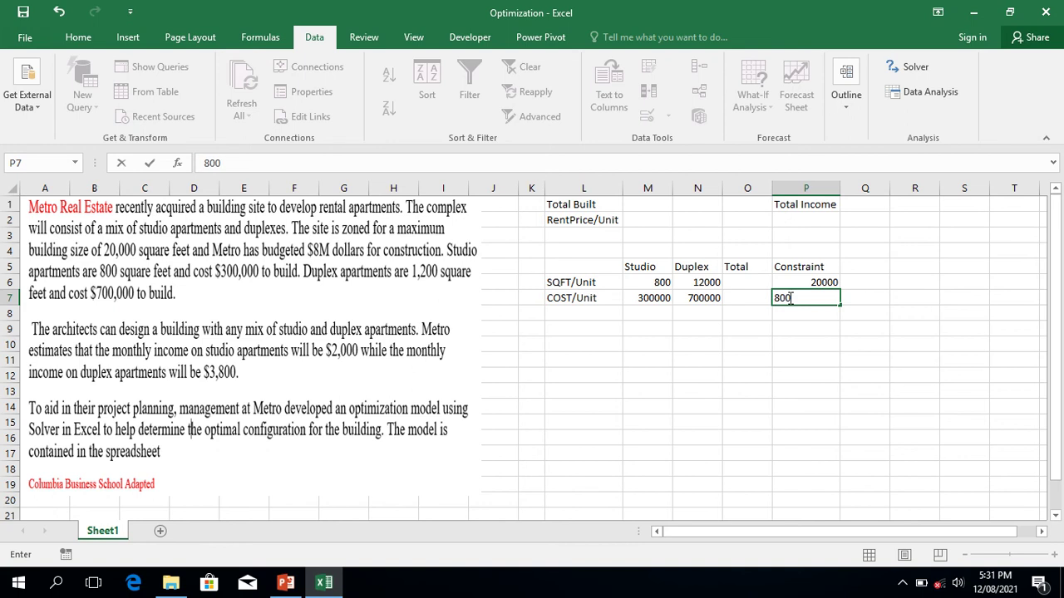
type("0000")
left_click(807, 332)
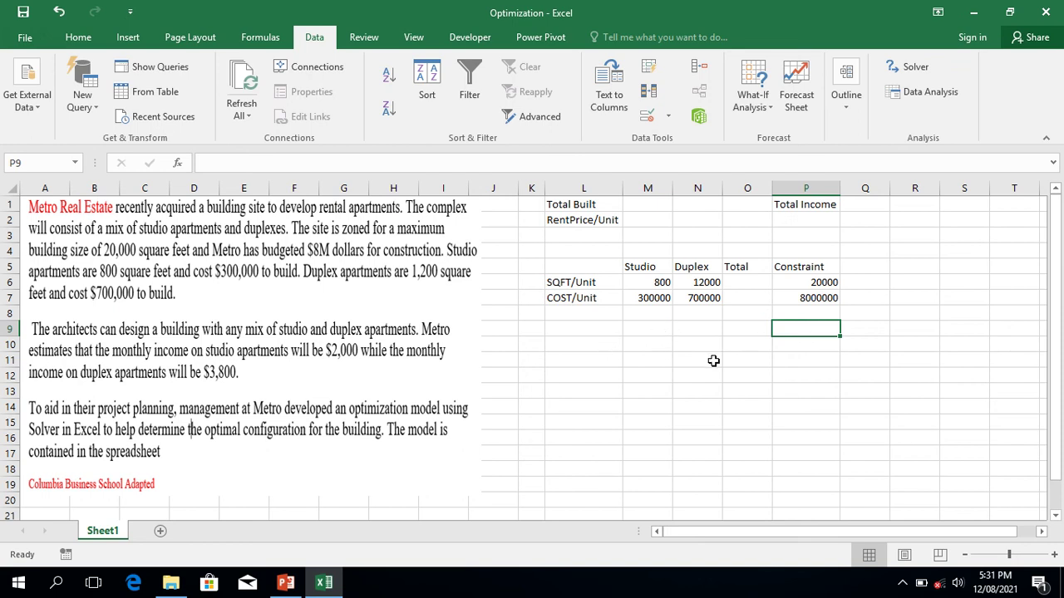
Set Total Built to 1 studio in M1 and 1 duplex in N1.
left_click(640, 204)
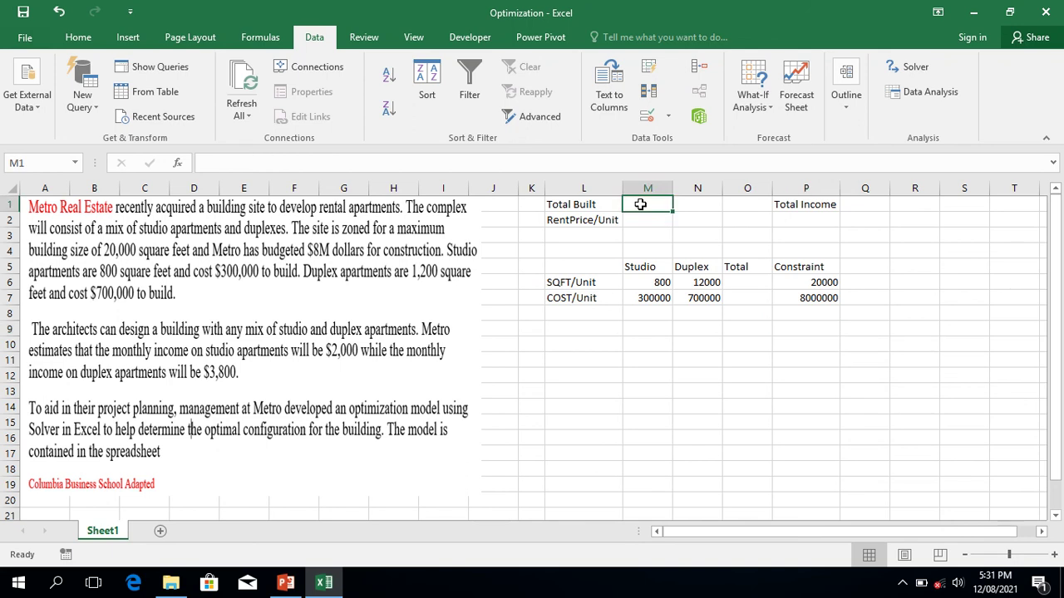
type("1")
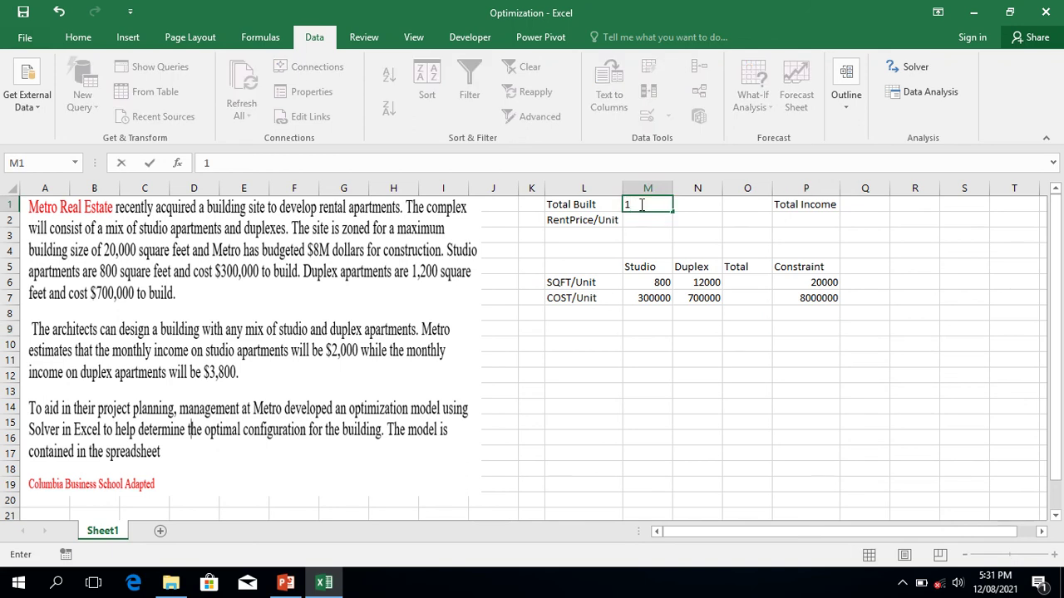
left_click(700, 202)
type("1")
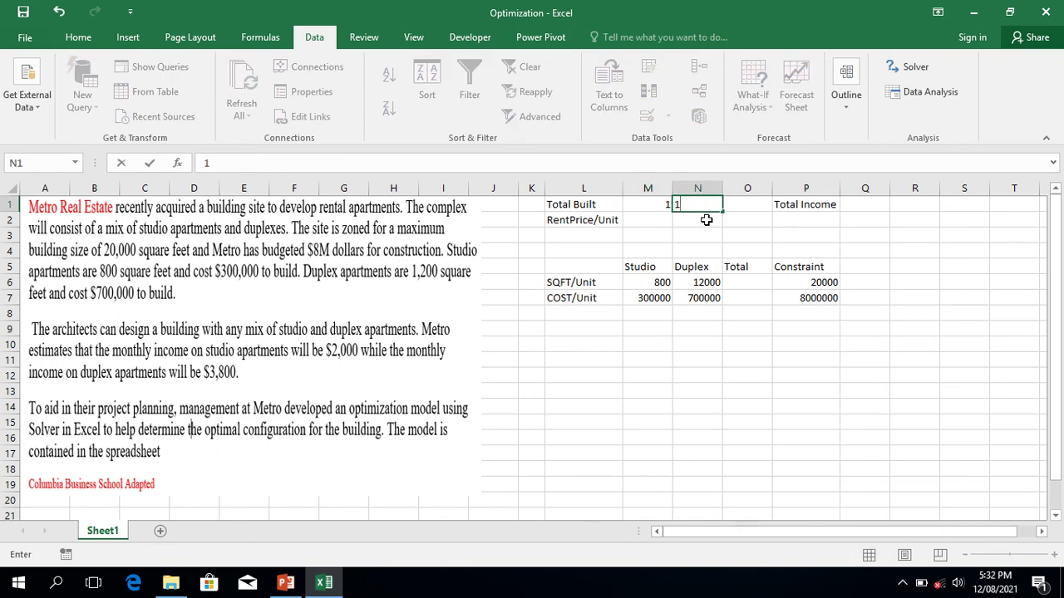
left_click(707, 220)
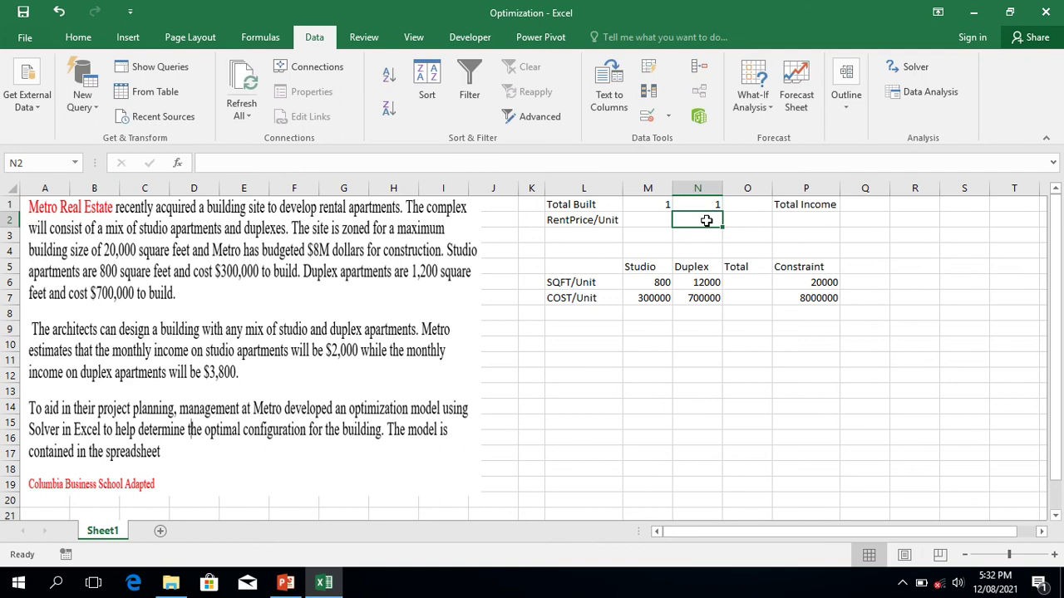
Enter rents per unit of 2000 in M2 and 3800 in N2.
left_click(640, 220)
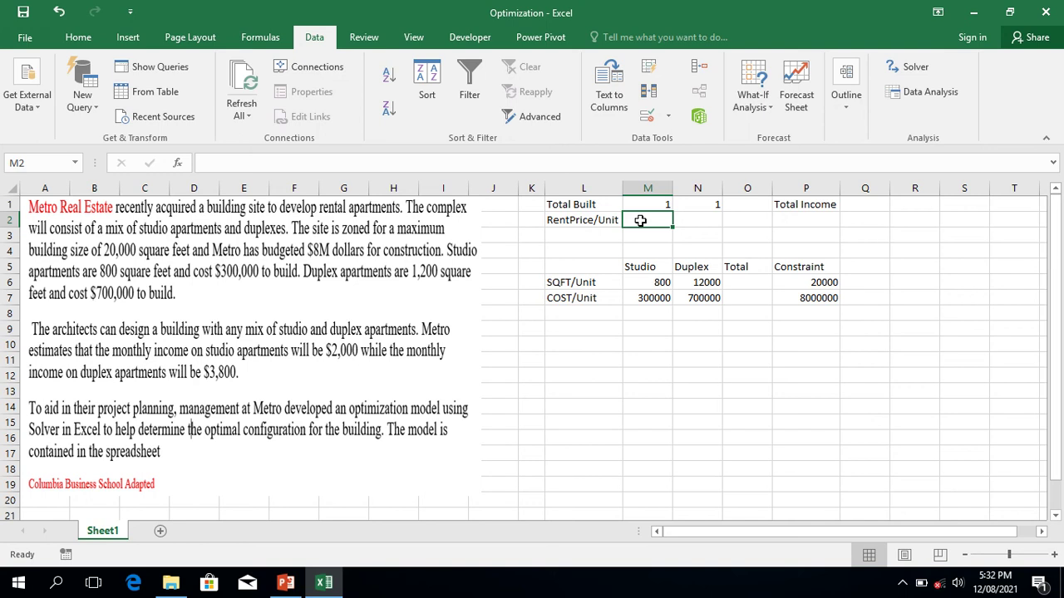
type("2000")
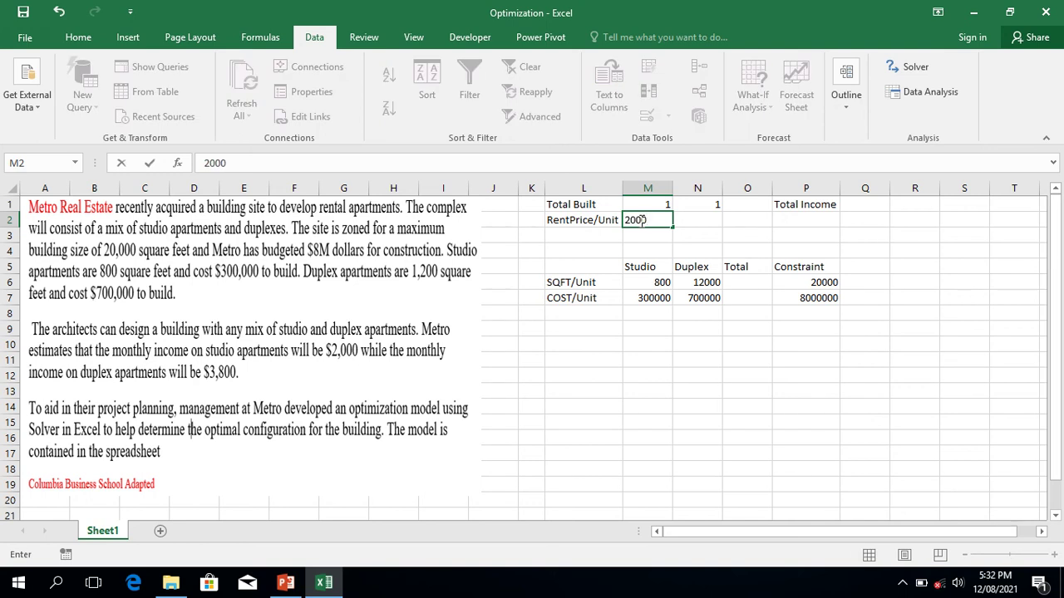
left_click(700, 225)
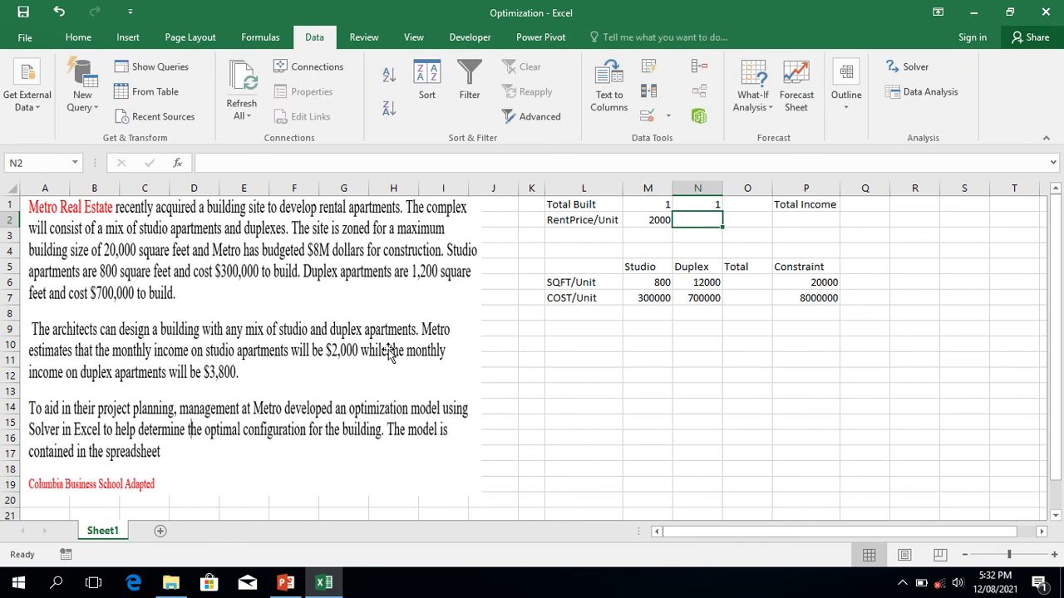
type("38")
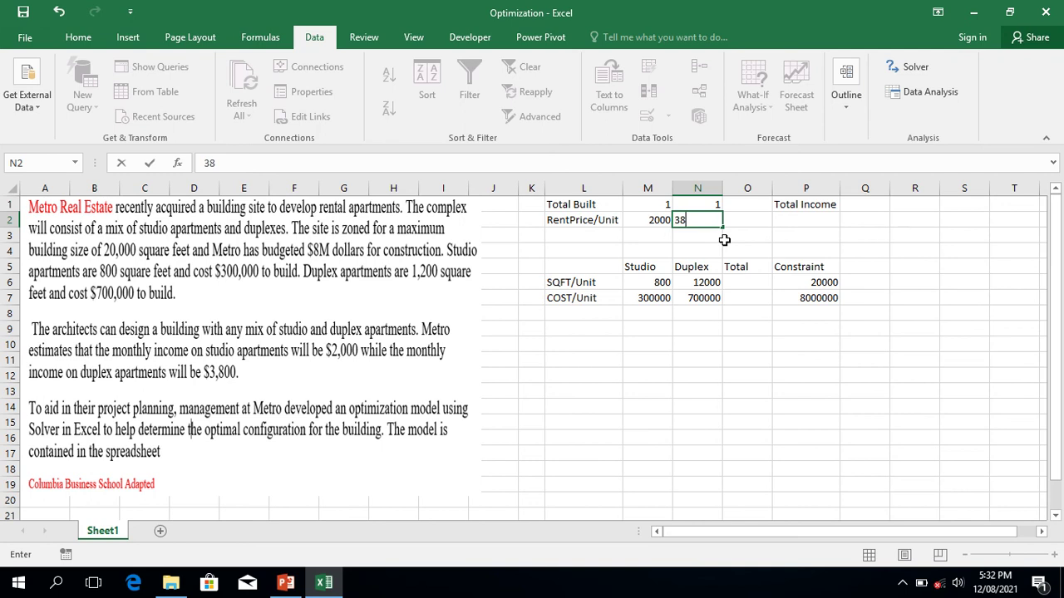
type("000")
key("BackSpace")
left_click(702, 331)
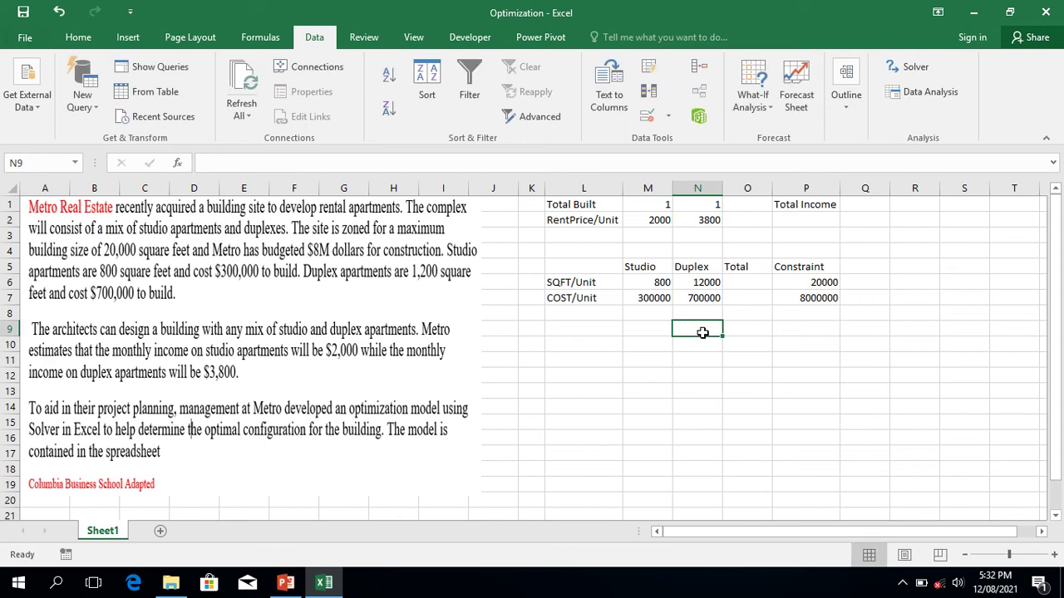
left_click(749, 284)
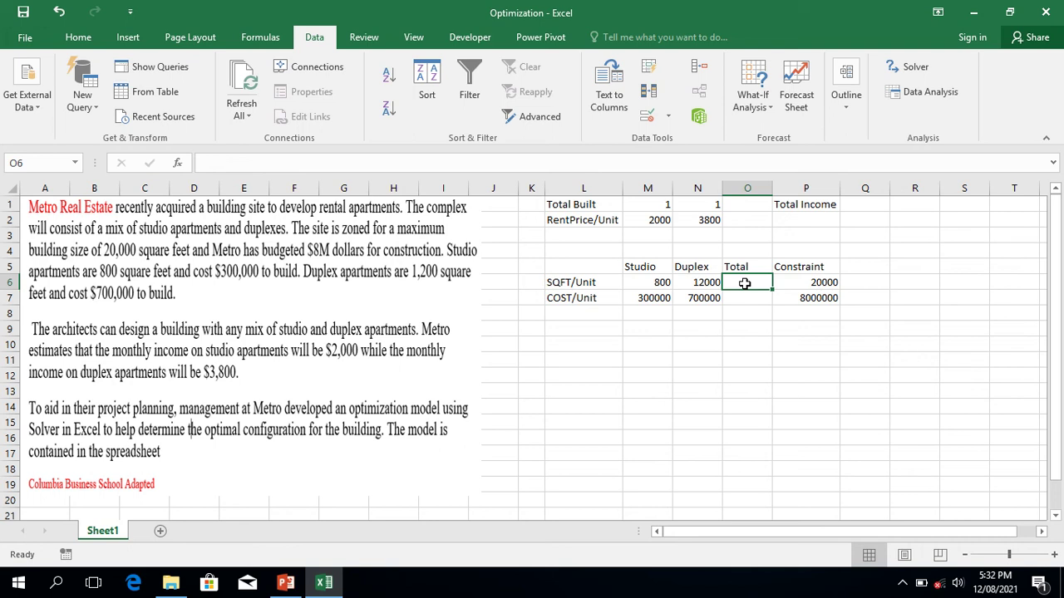
Enter =SUMPRODUCT(M6:N6,M1:N1) in O6, giving a square-footage total of 12800.
type("=")
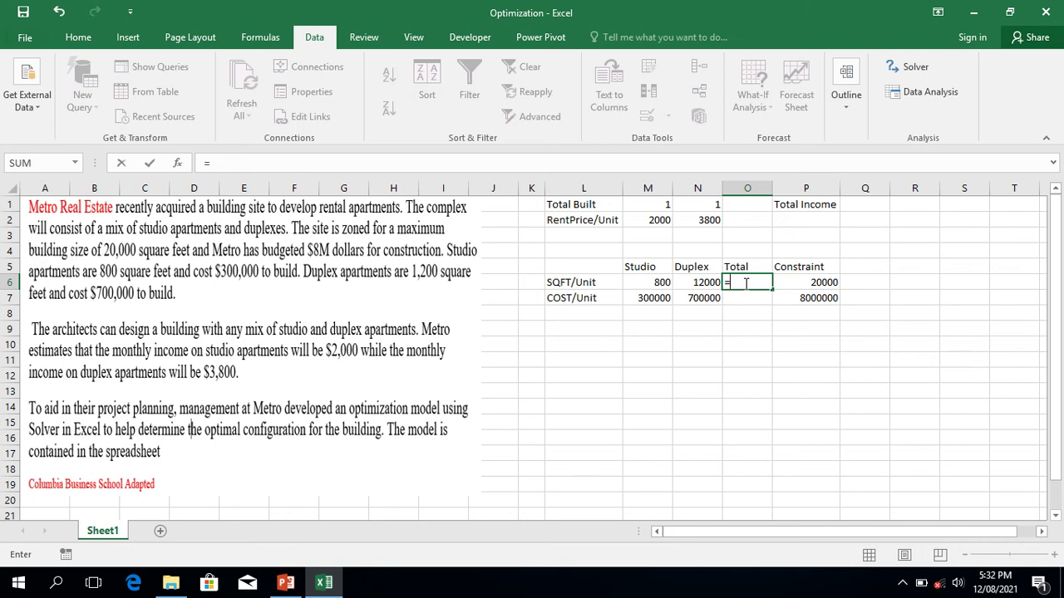
type("sum")
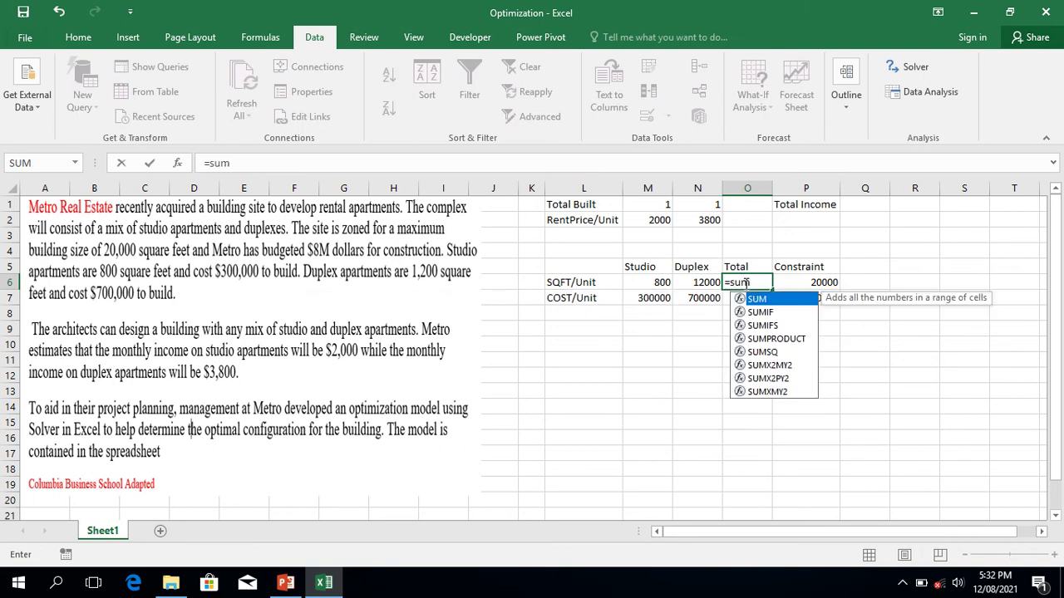
double_click(777, 336)
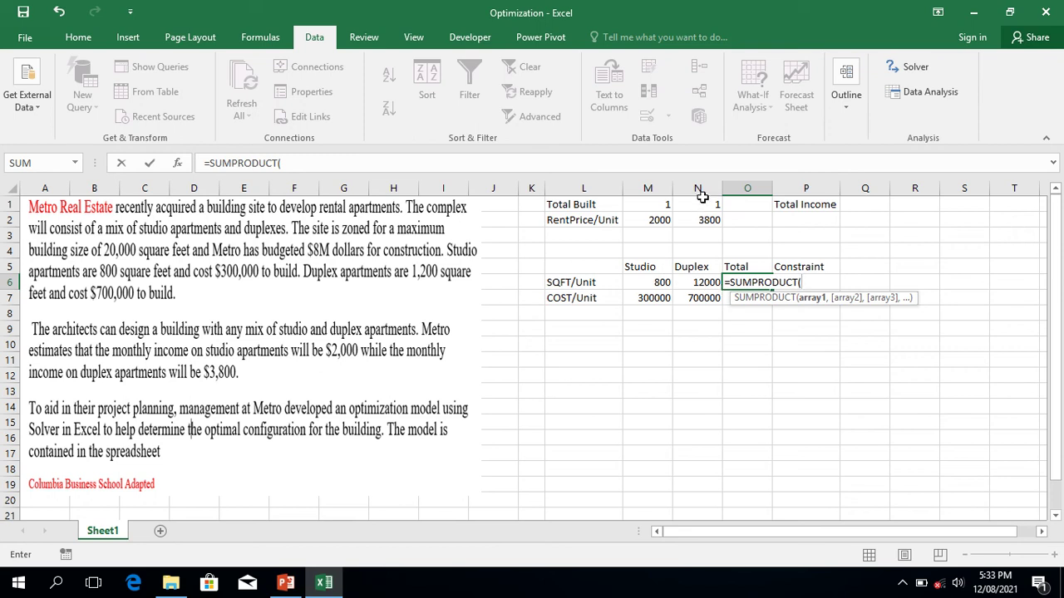
left_click(657, 285)
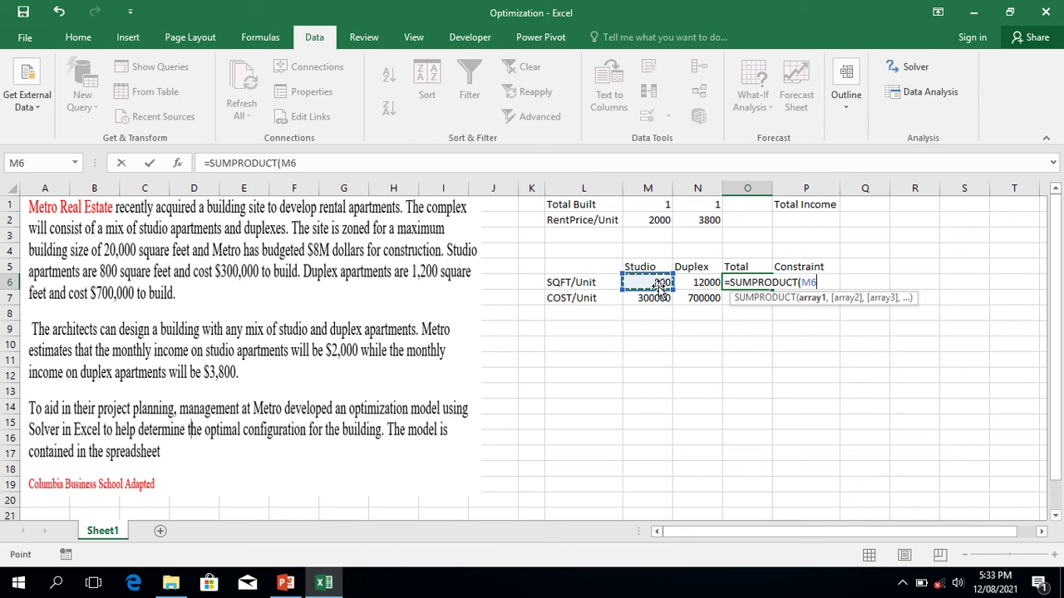
key("shift+Right")
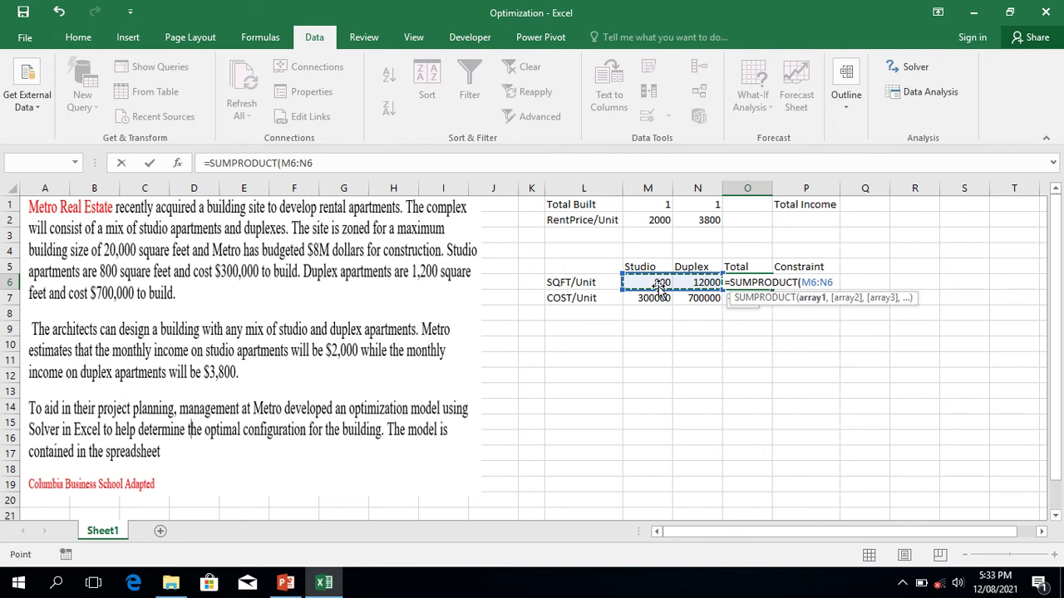
type(",")
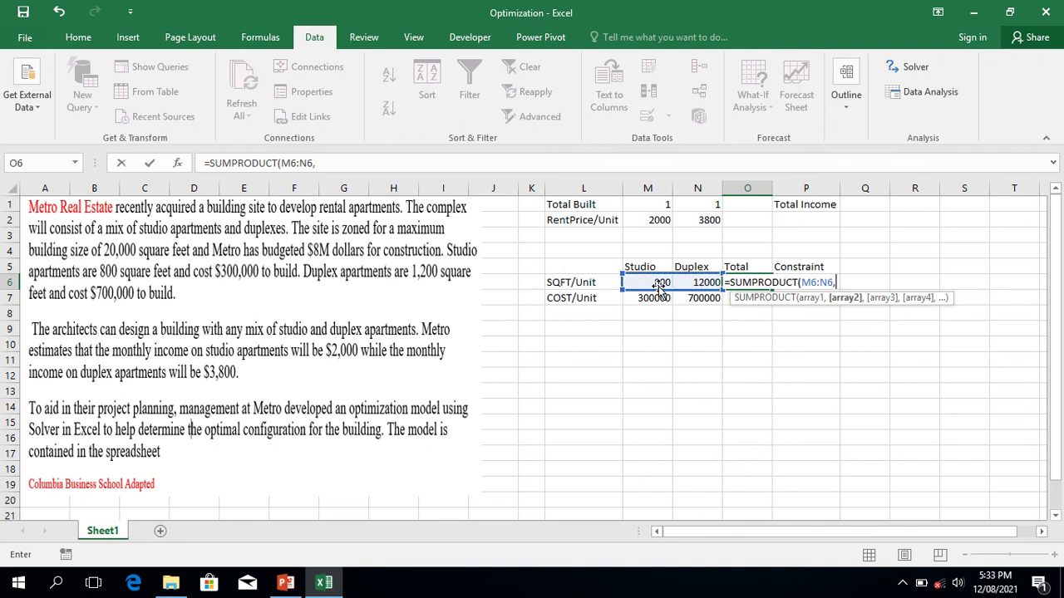
left_click(659, 206)
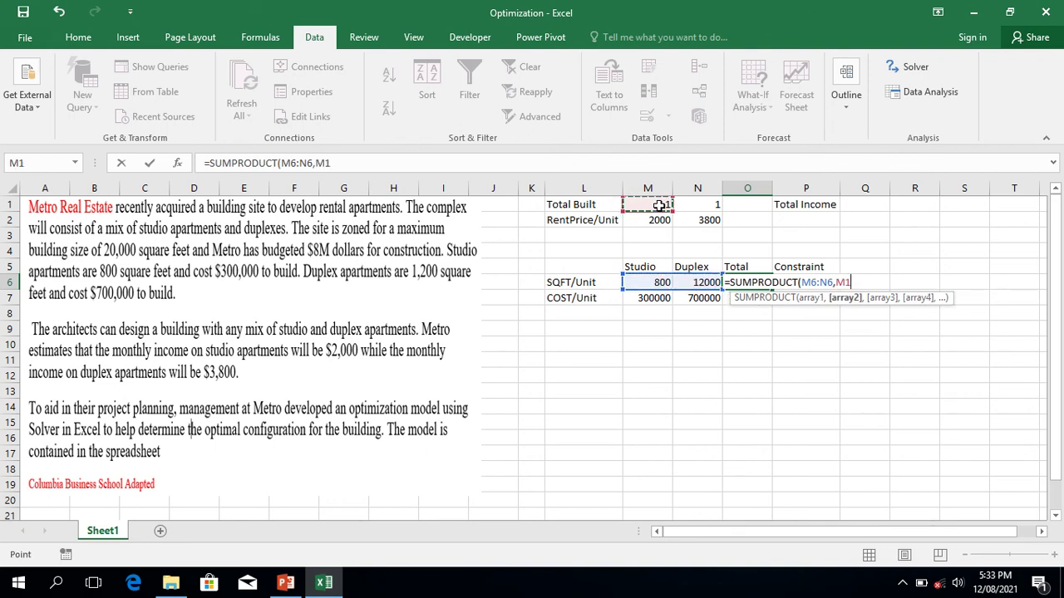
key("shift+Right")
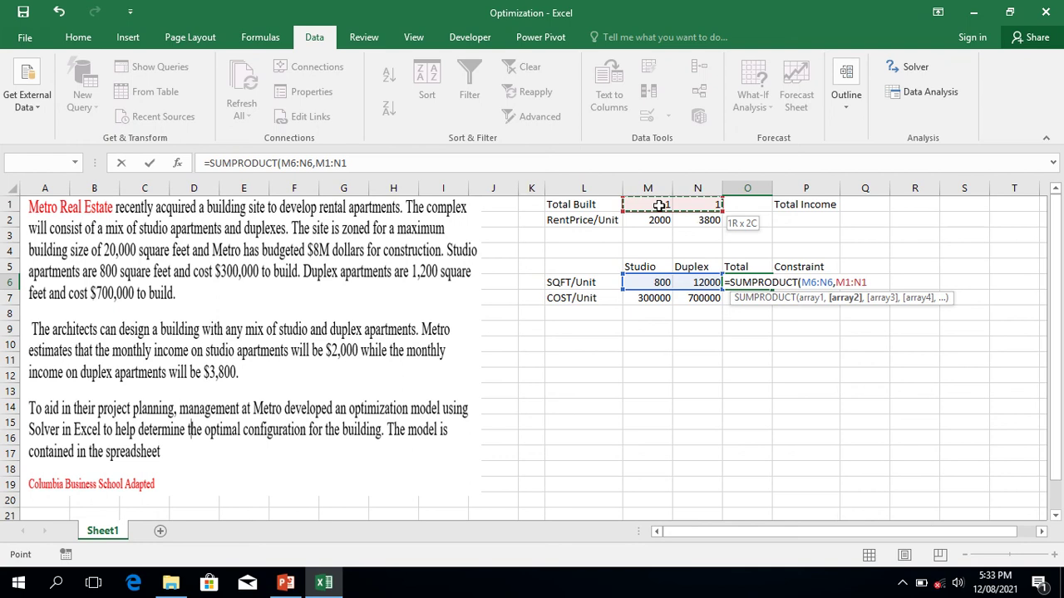
key("Return")
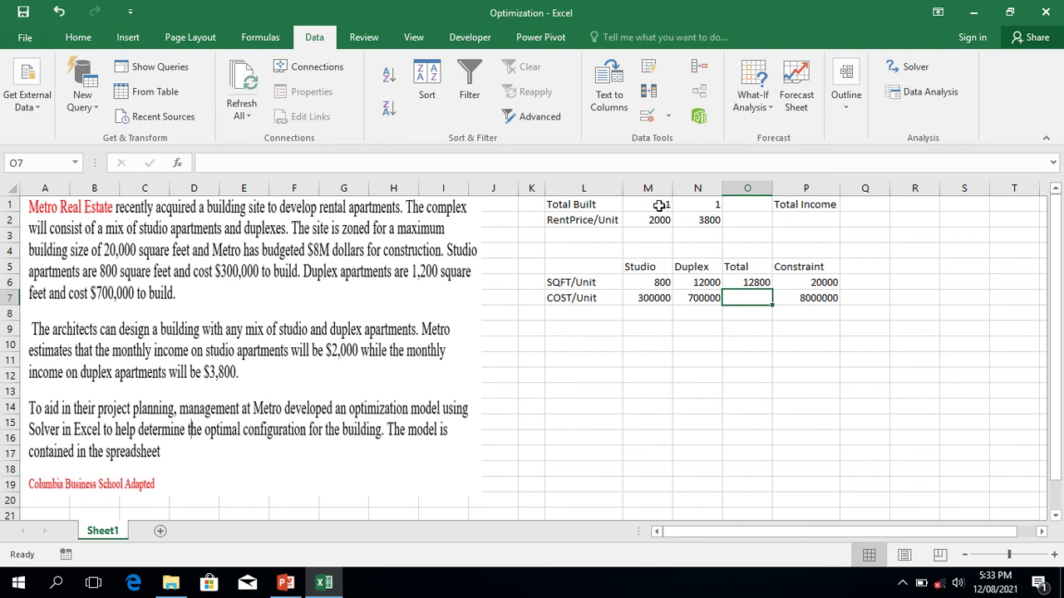
Correct the duplex square footage in N6 to 1200.
left_click(713, 282)
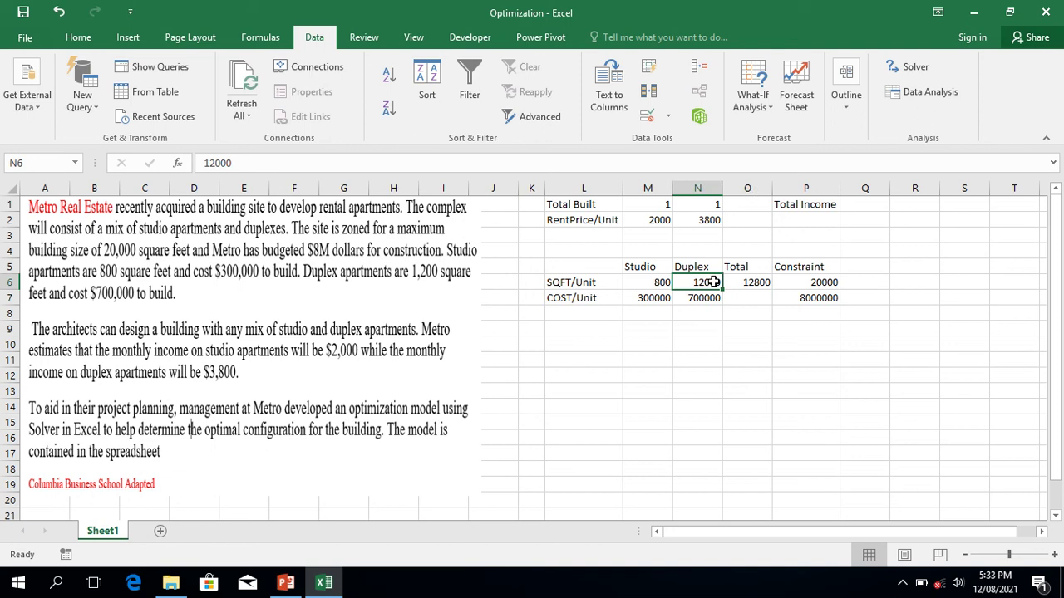
left_click(236, 164)
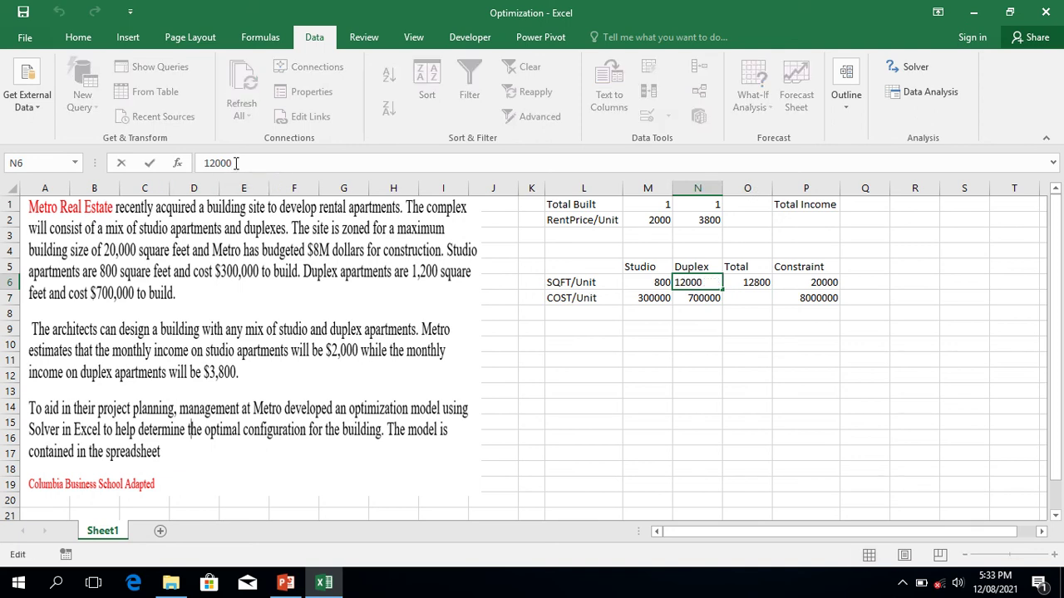
key("BackSpace")
key("Return")
left_click(702, 357)
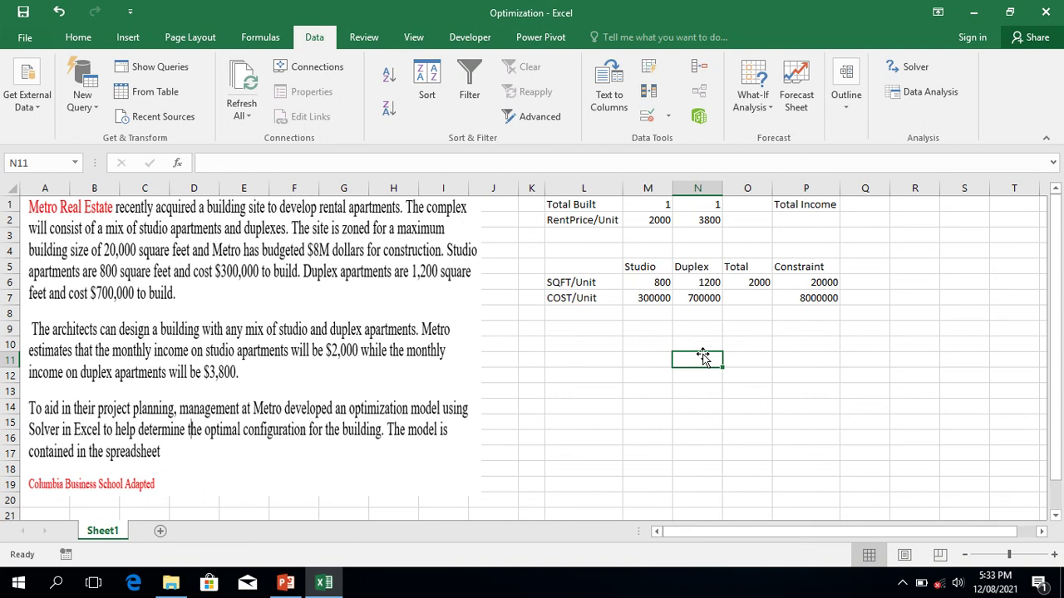
Make the M1:N1 reference in O6's SUMPRODUCT formula absolute ($M$1:$N$1).
left_click(760, 284)
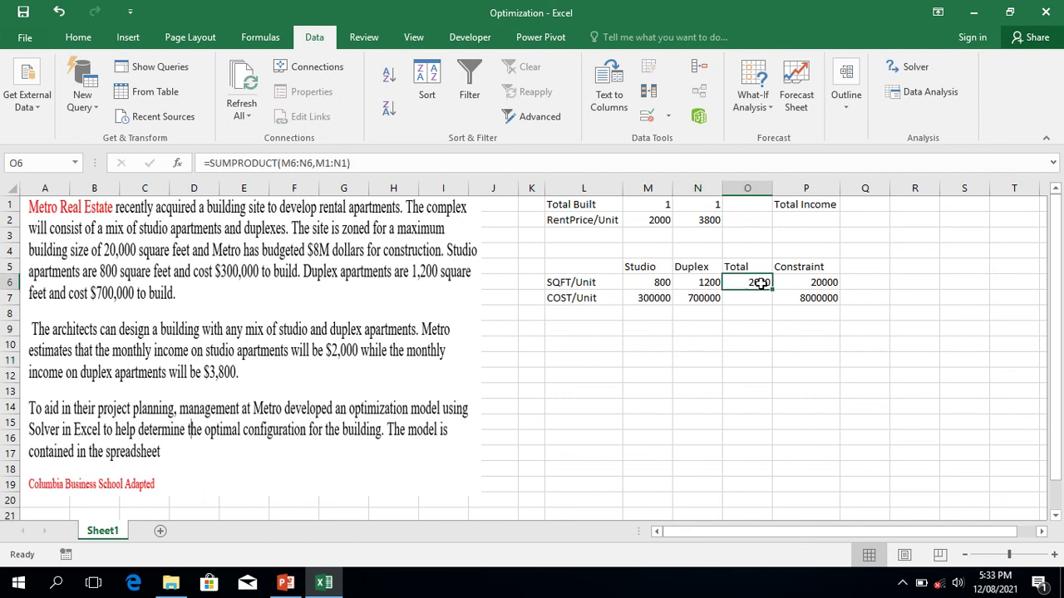
key("ctrl+c")
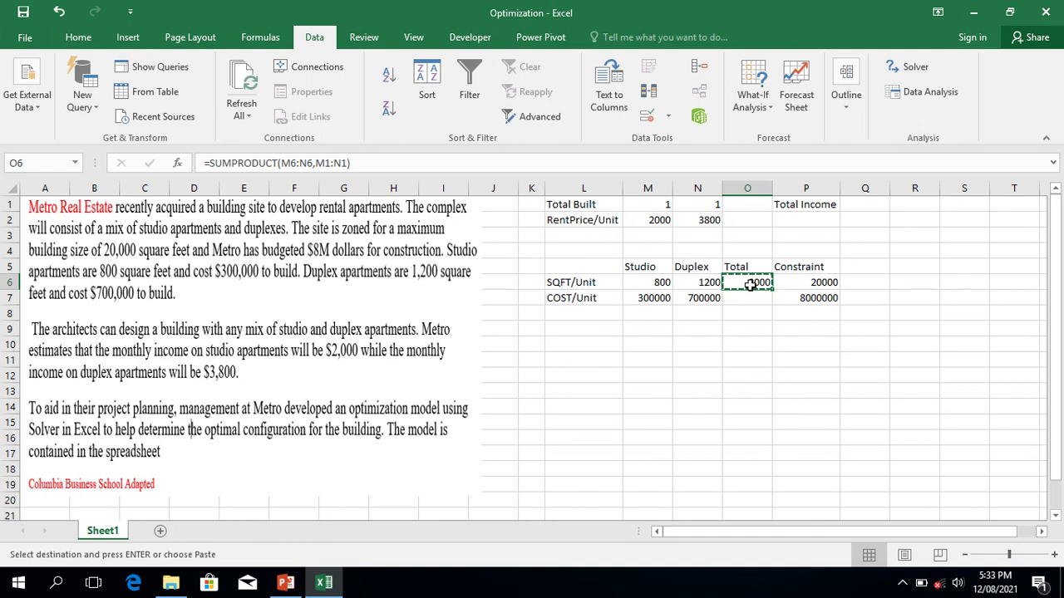
key("Escape")
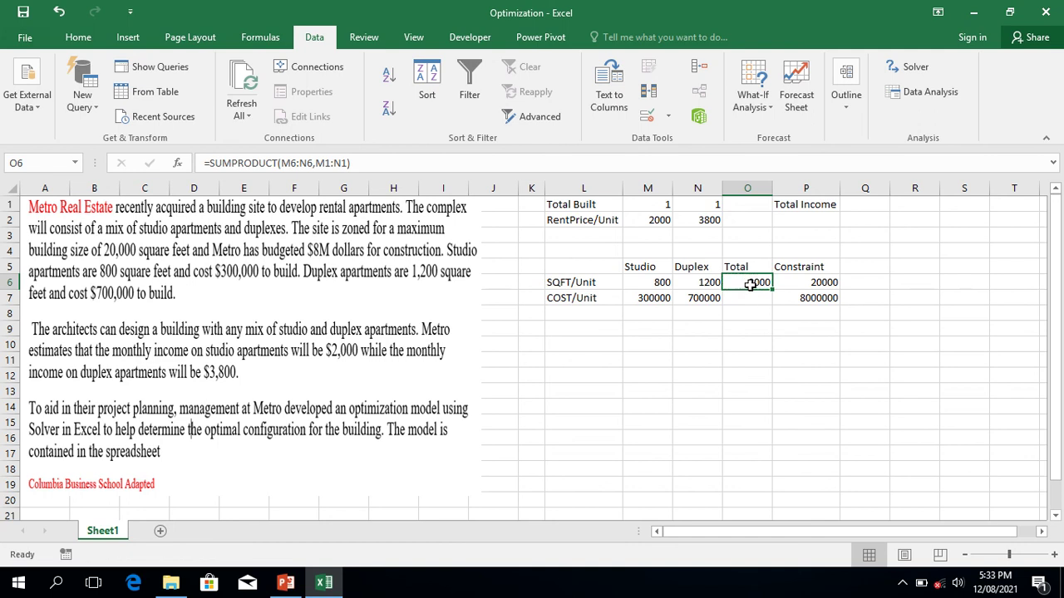
left_click(316, 163)
key("shift+Right")
key("shift+Right")
key("shift+Right")
key("shift+Right")
key("shift+Right")
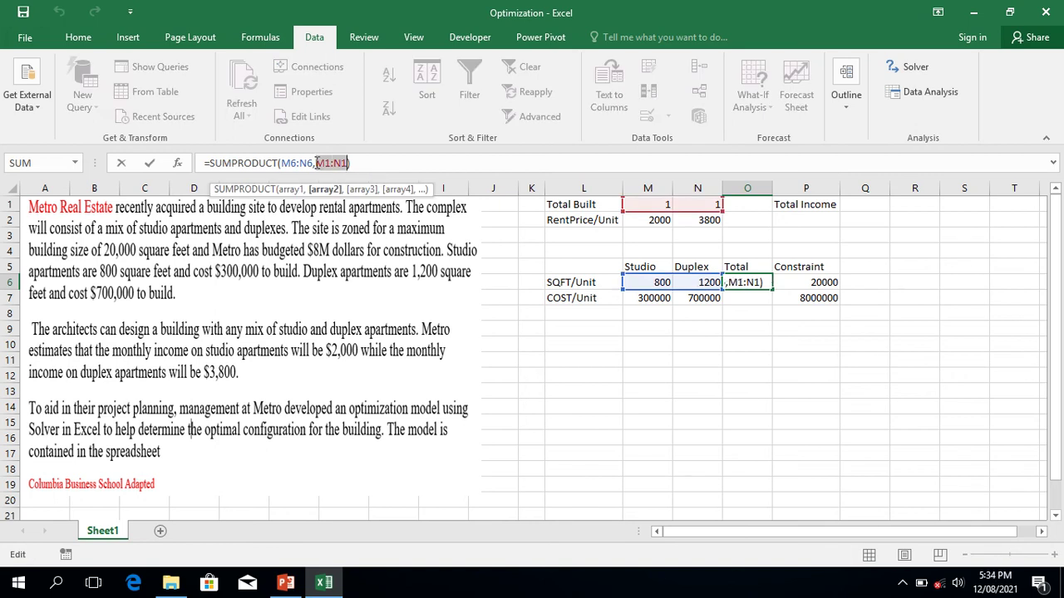
key("F4")
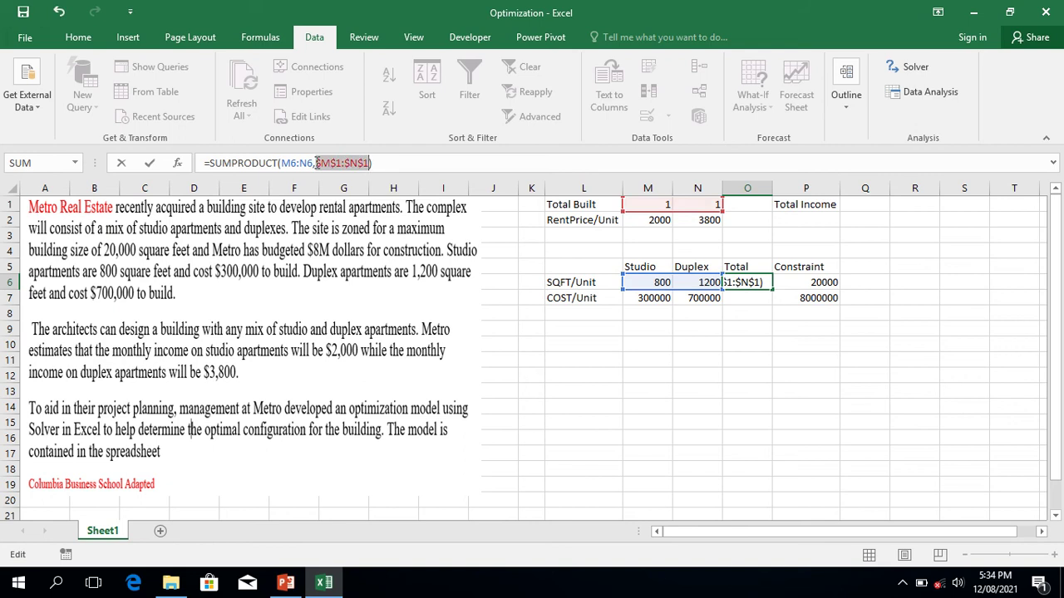
key("Return")
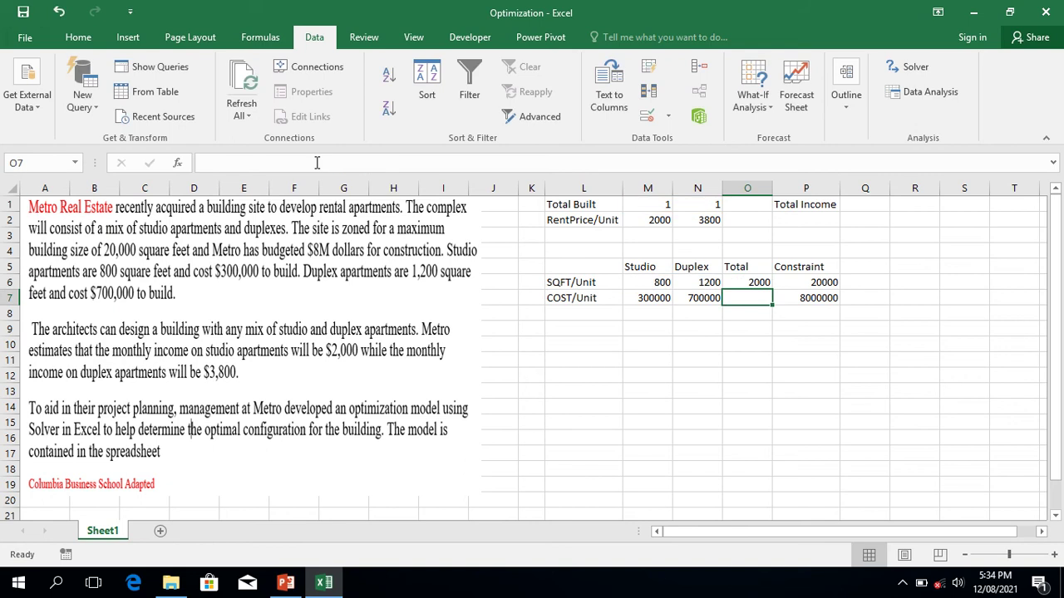
Copy O6's formula into O7 so the cost Total shows 1000000.
left_click(738, 280)
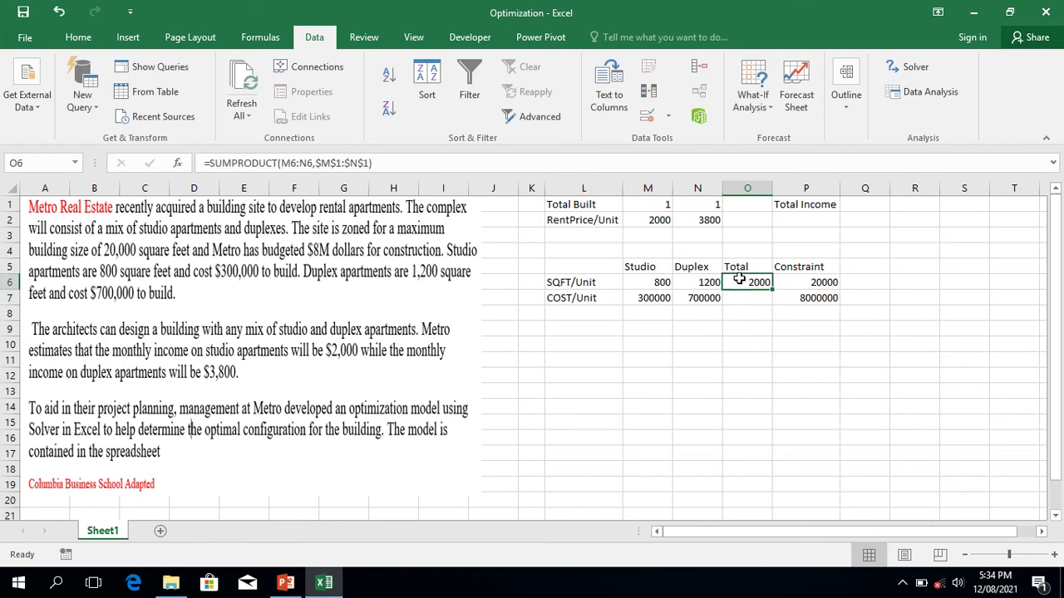
key("ctrl+c")
left_click(746, 295)
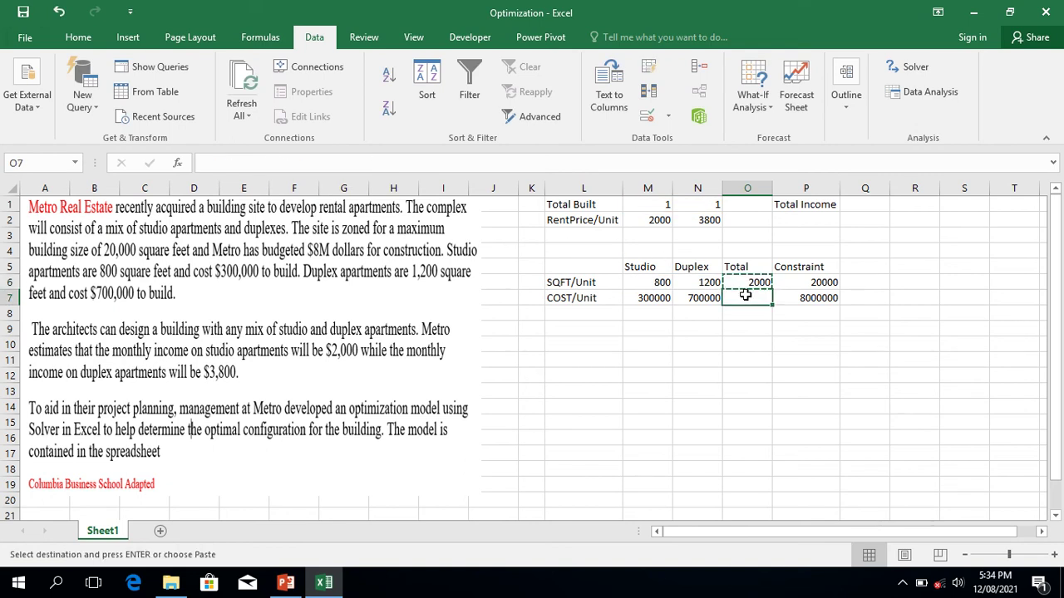
key("ctrl+v")
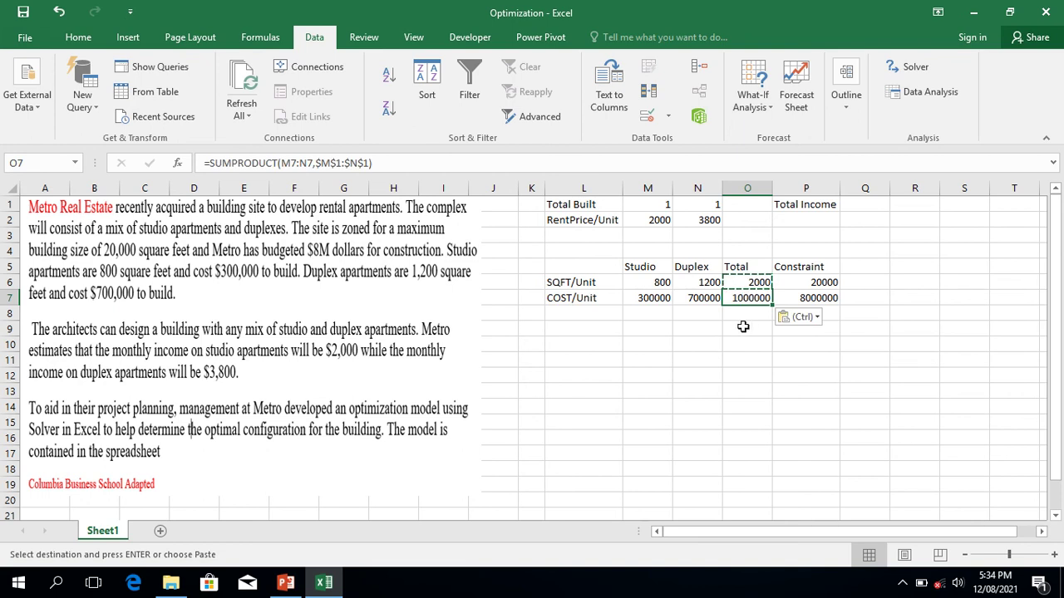
key("Escape")
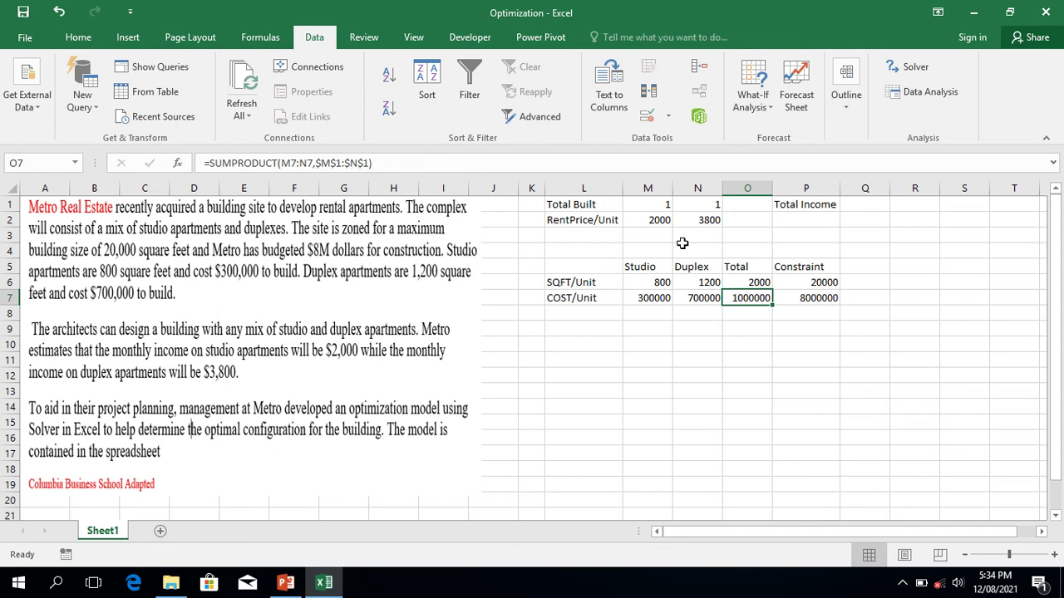
left_click(807, 220)
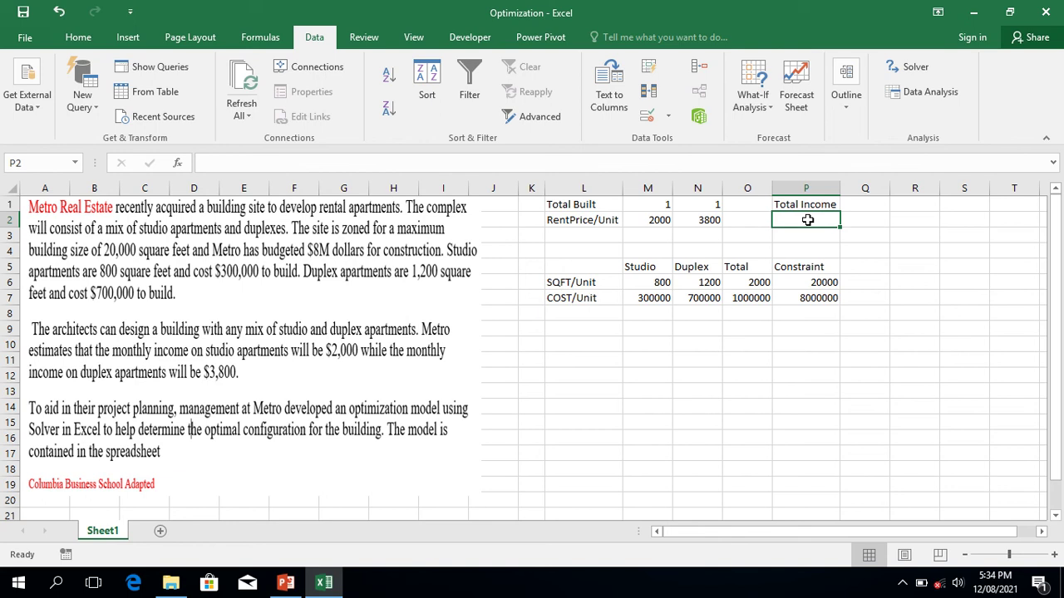
Enter =SUMPRODUCT(M2:N2,M1:N1) in P2, giving Total Income of 5800.
type("=")
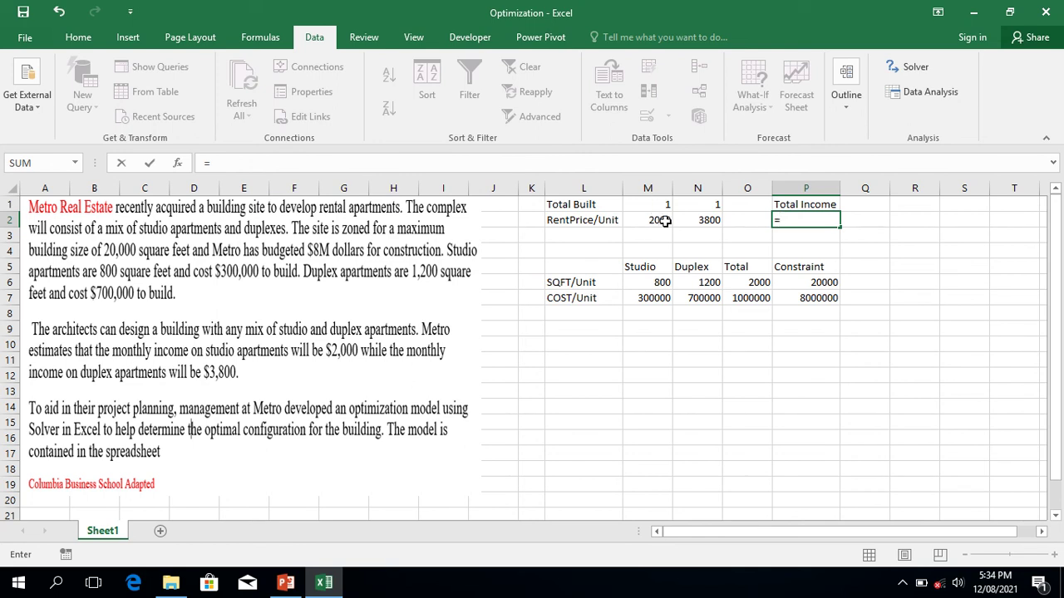
type("su")
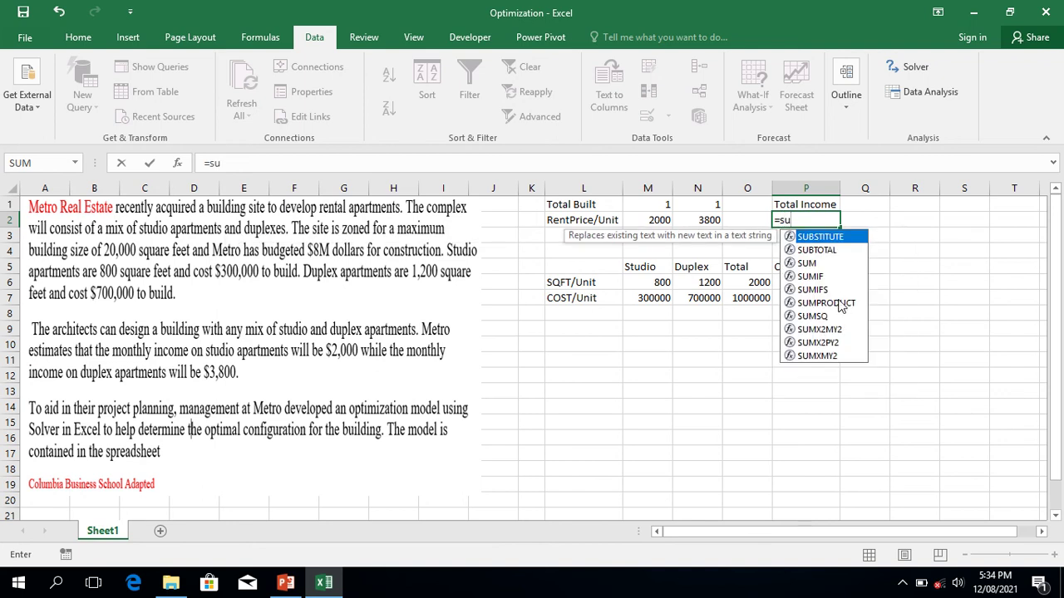
double_click(831, 302)
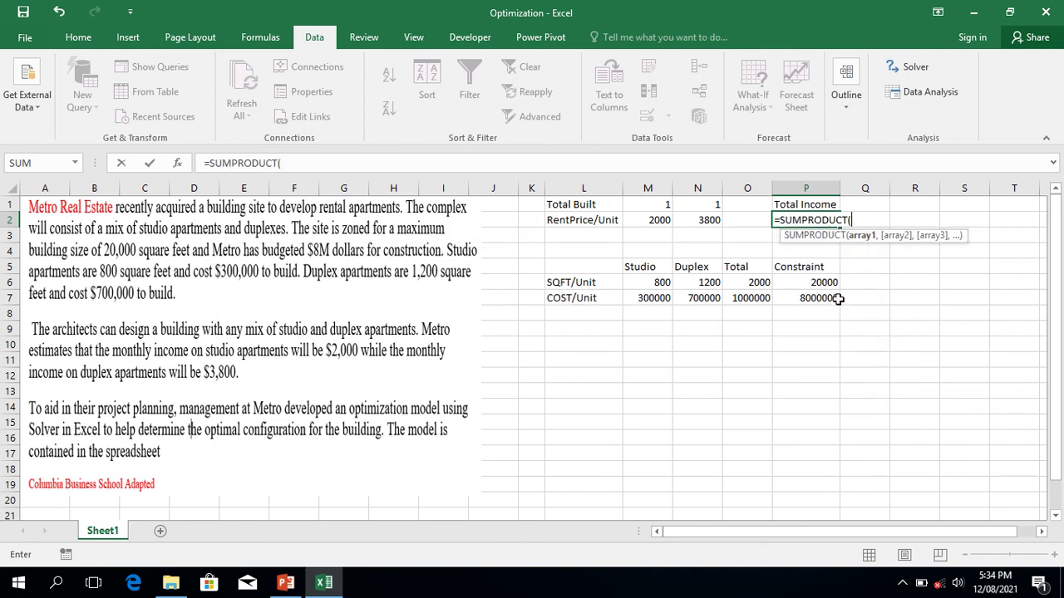
left_click(659, 220)
key("shift+Right")
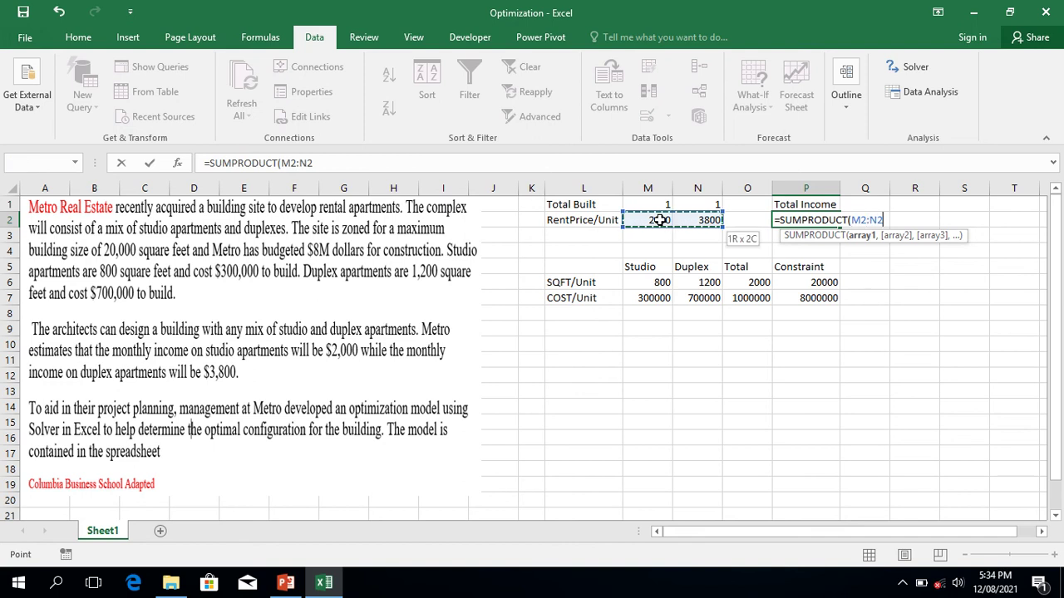
type(",")
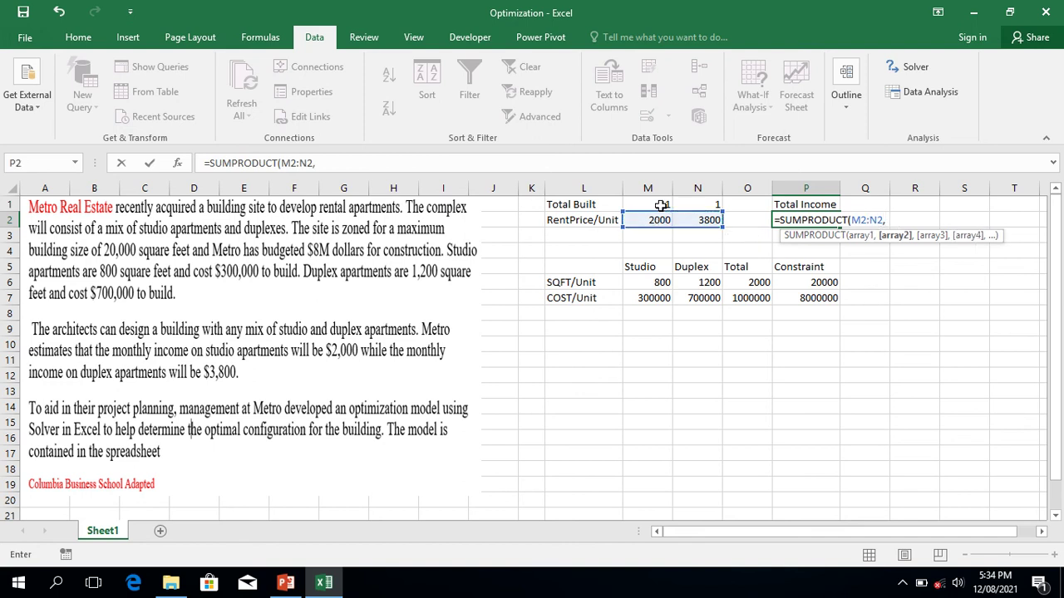
left_click(661, 205)
key("shift+Right")
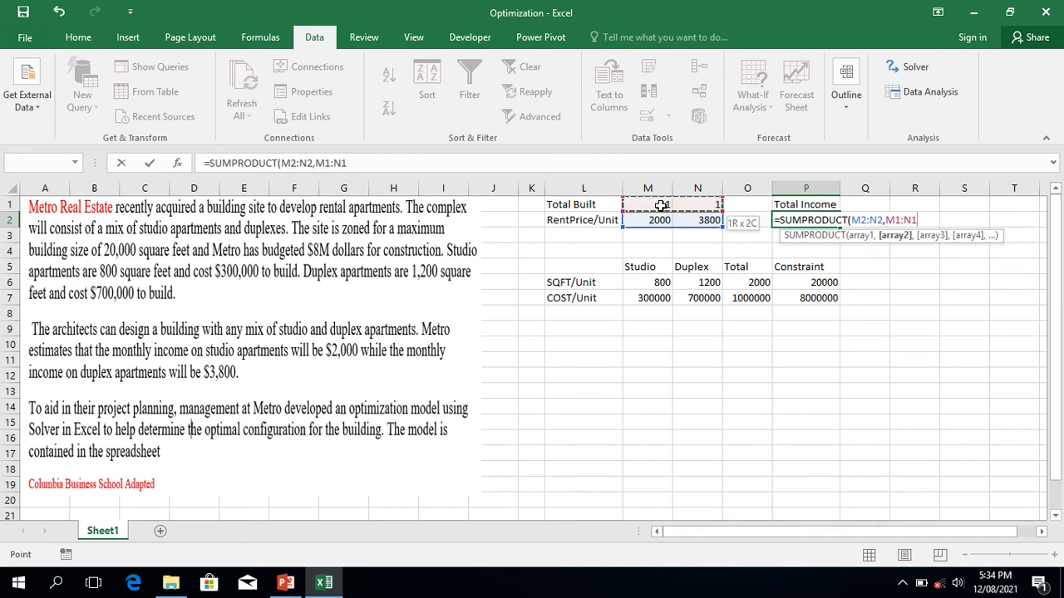
key("Return")
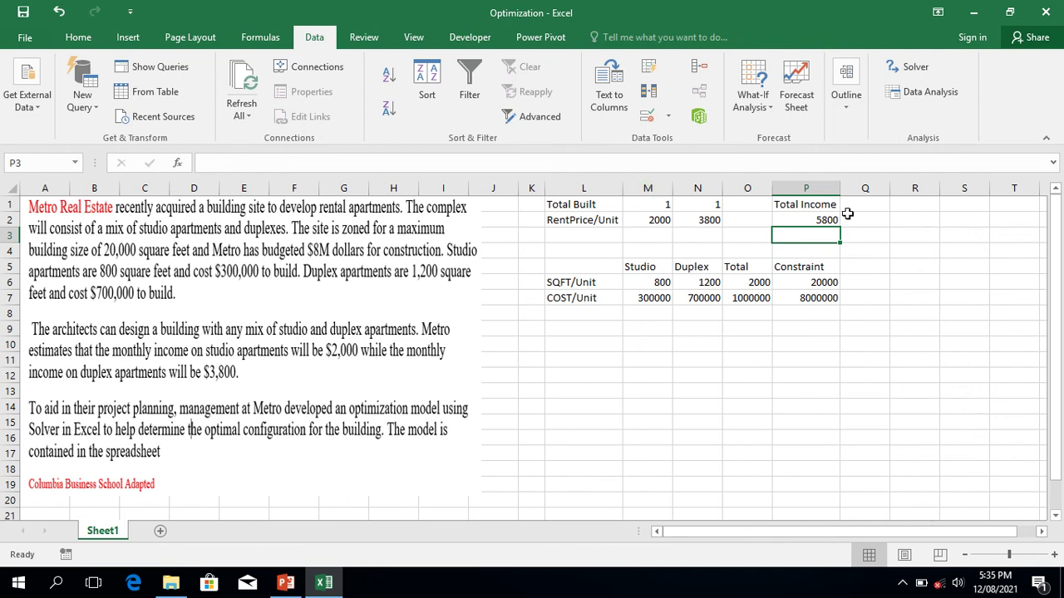
left_click(795, 219)
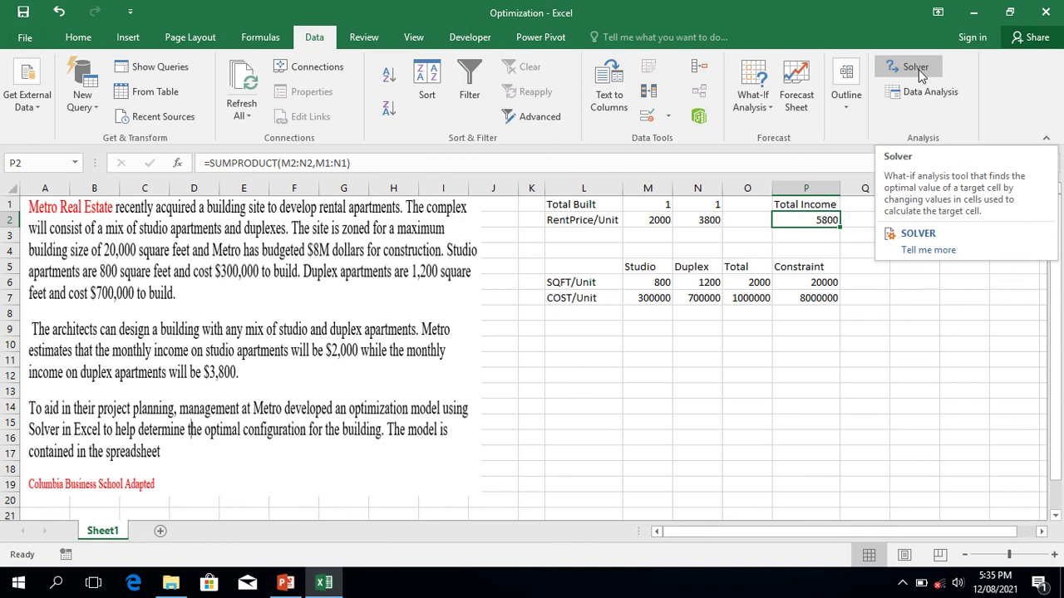
Check the Analysis ToolPak and Solver add-ins in Excel Options' Add-ins manager.
left_click(25, 38)
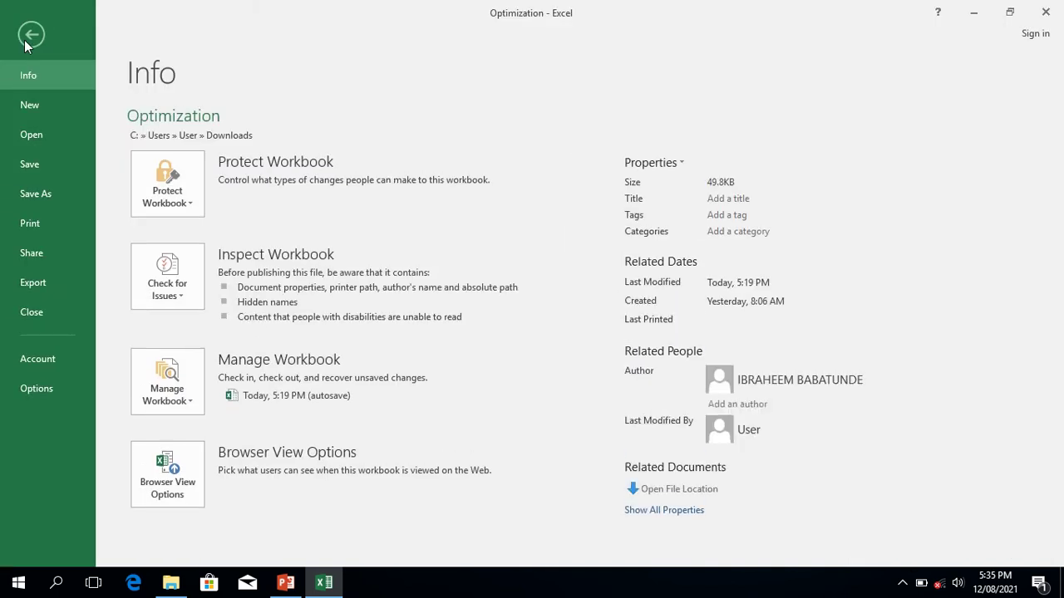
left_click(23, 390)
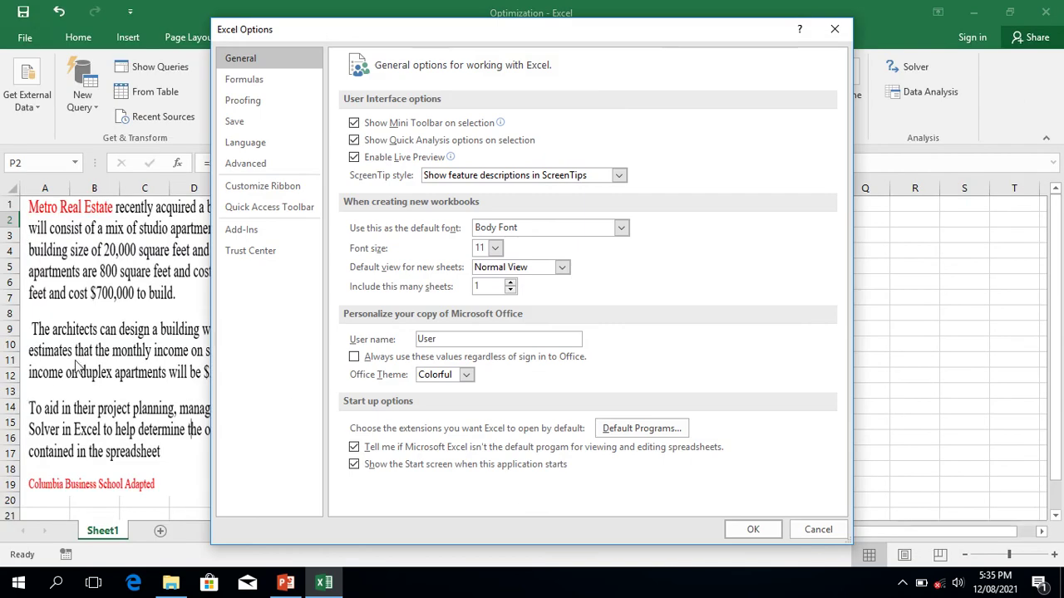
left_click(239, 233)
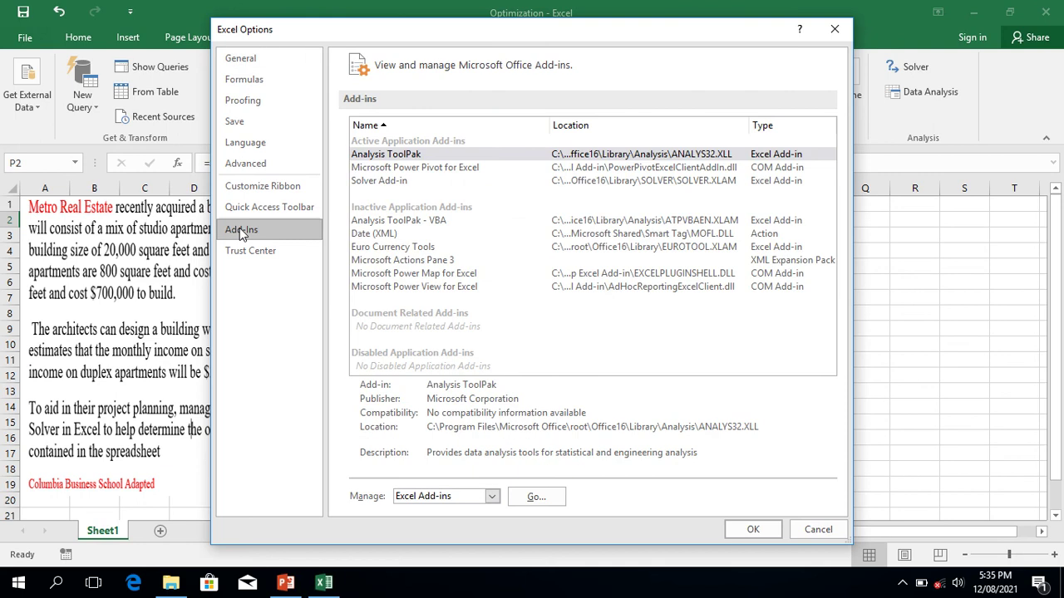
left_click(403, 158)
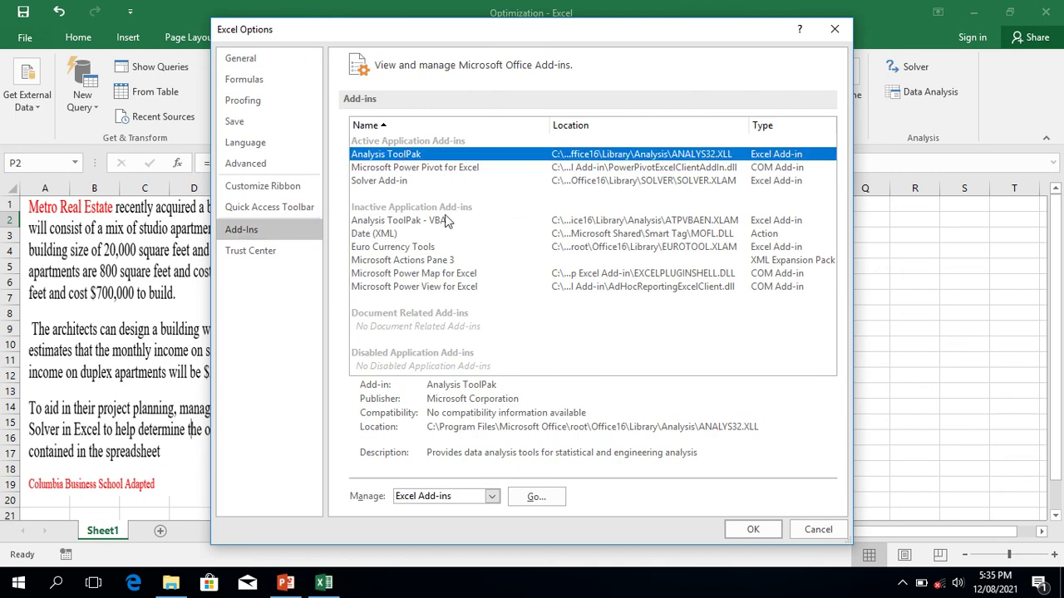
left_click(536, 496)
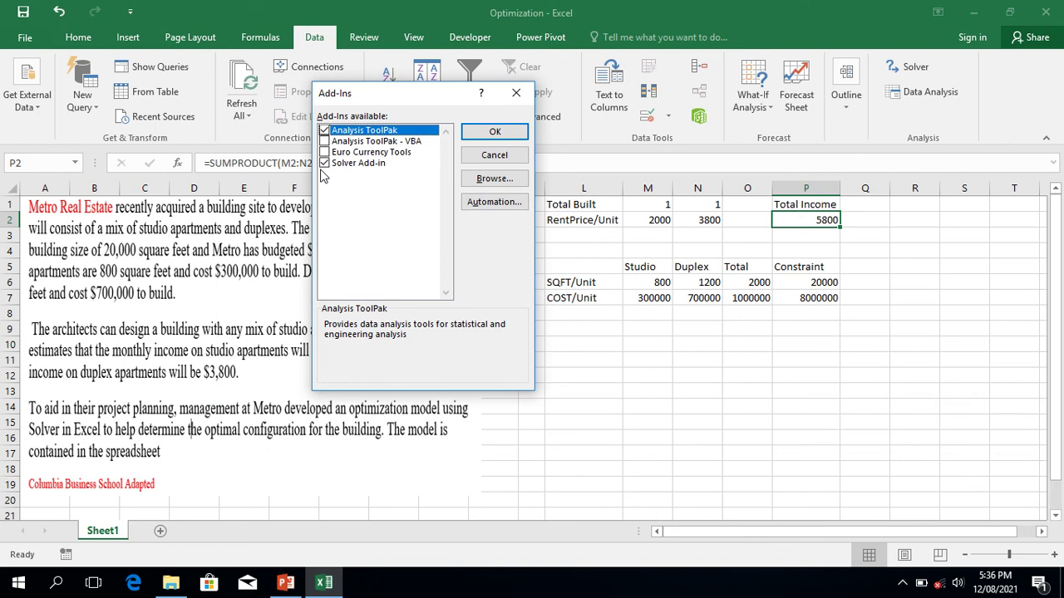
left_click(516, 97)
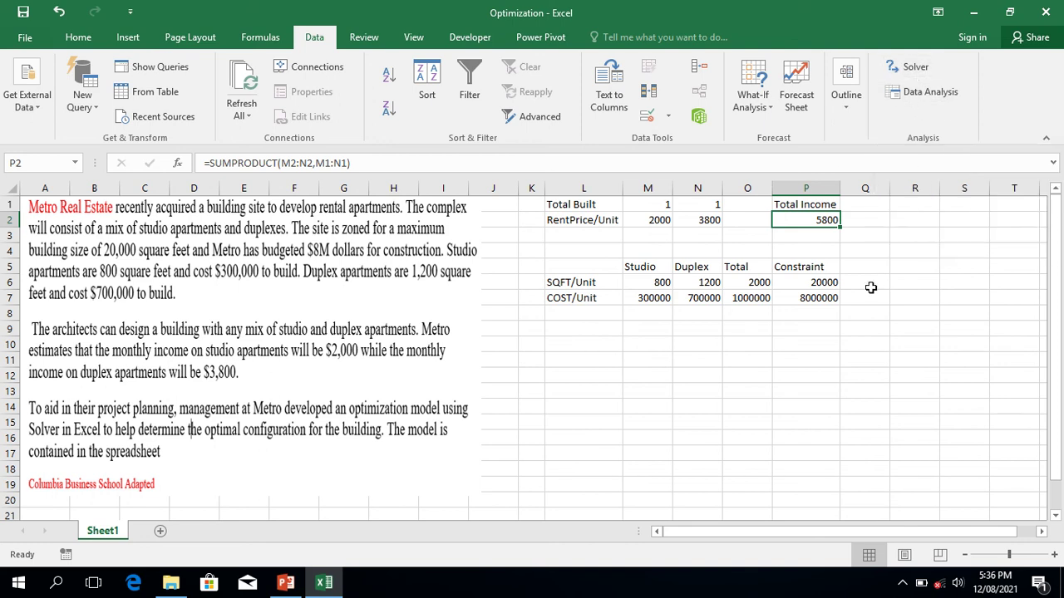
Set Solver to maximize $P$2 by changing cells $M$1:$N$1.
left_click(906, 75)
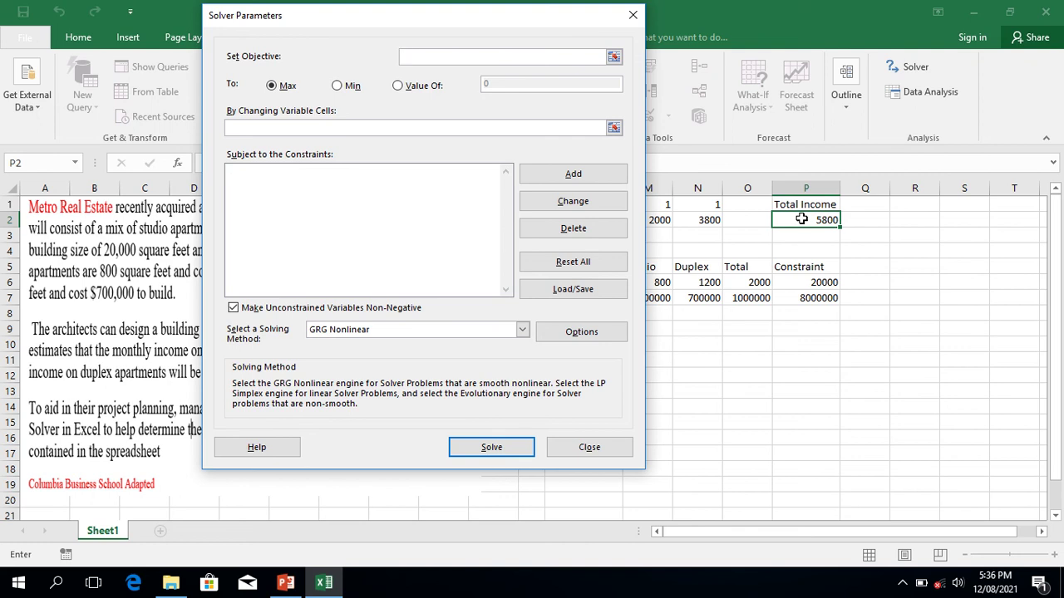
left_click(801, 219)
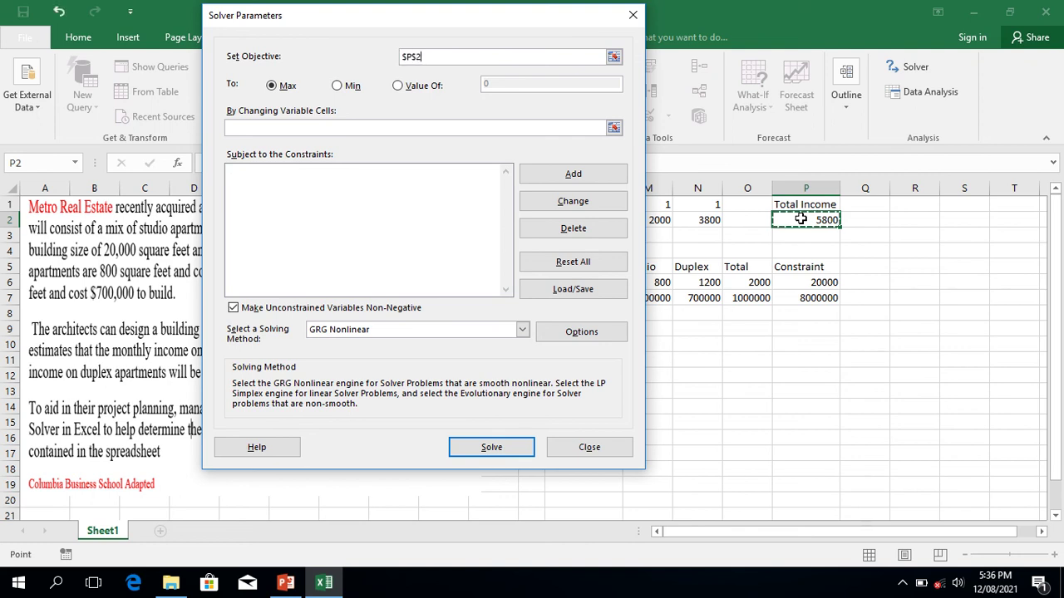
left_click(272, 88)
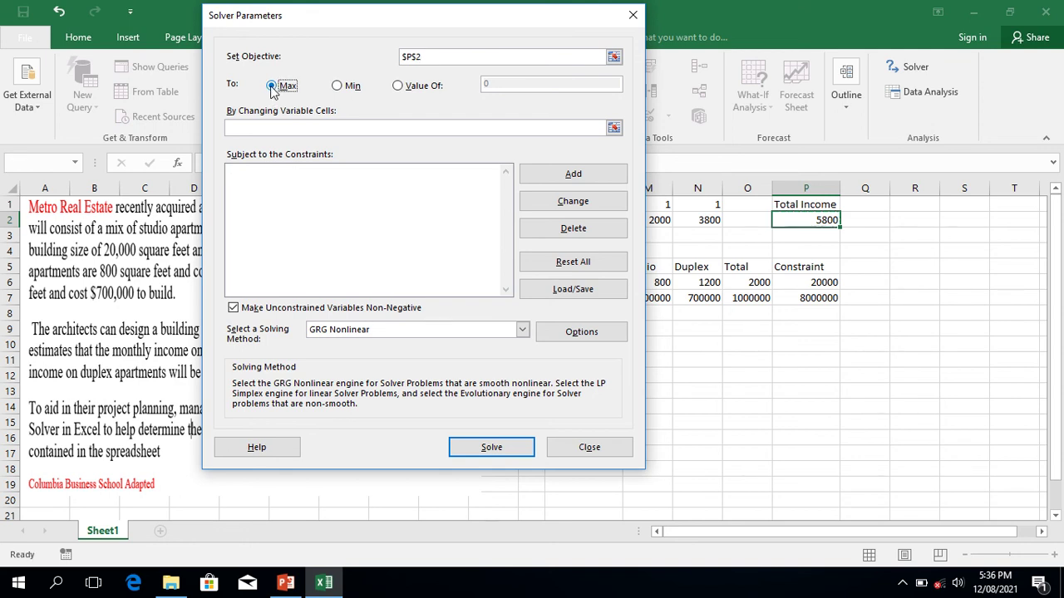
left_click(271, 127)
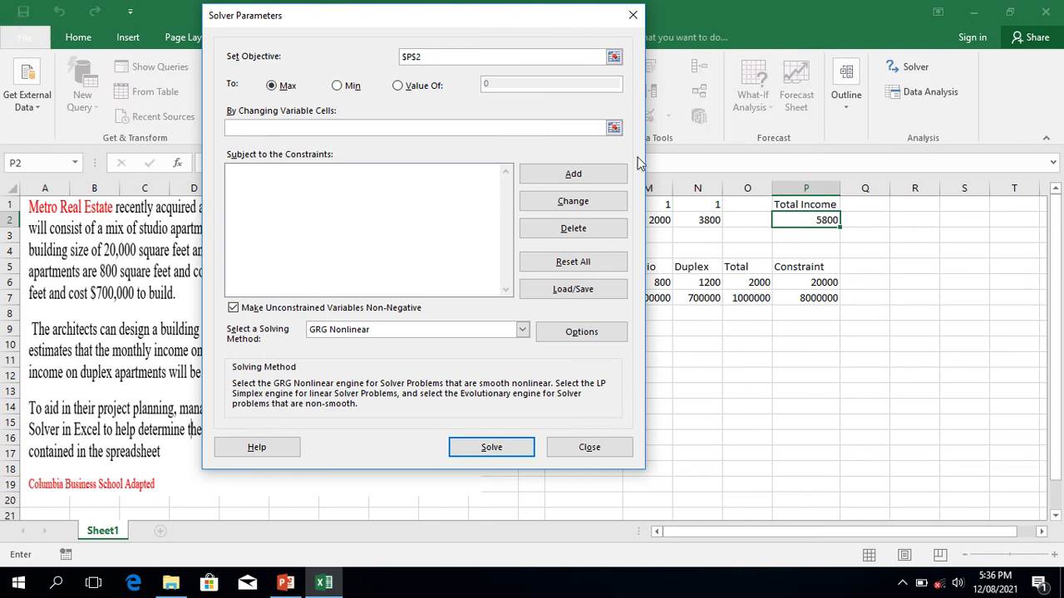
left_click(663, 206)
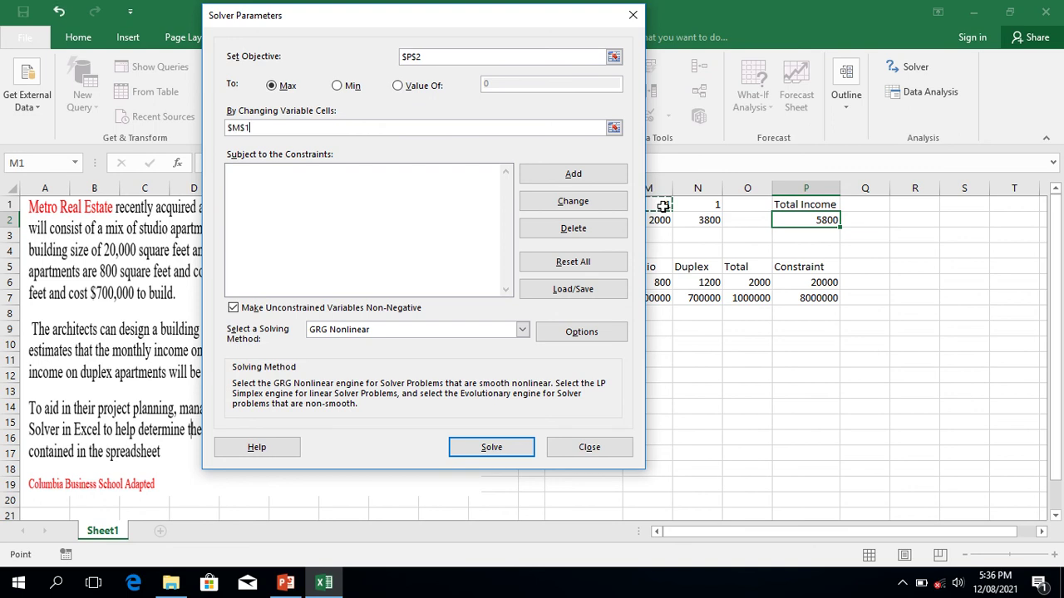
key("shift+Right")
left_click(324, 187)
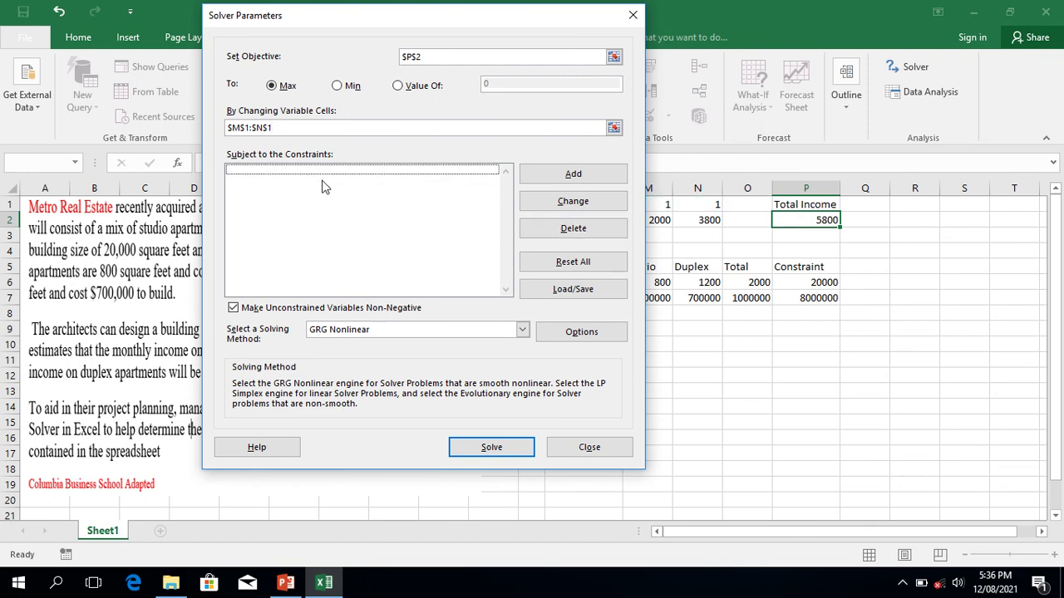
left_click(584, 180)
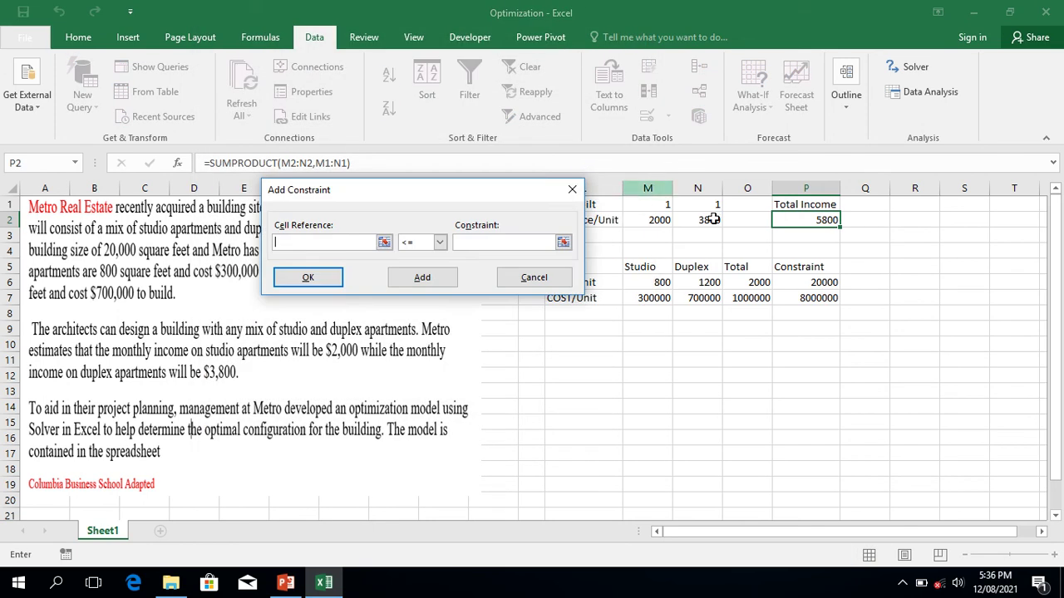
Add the Solver constraint $O$6:$O$7 <= $P$6:$P$7.
left_click(755, 283)
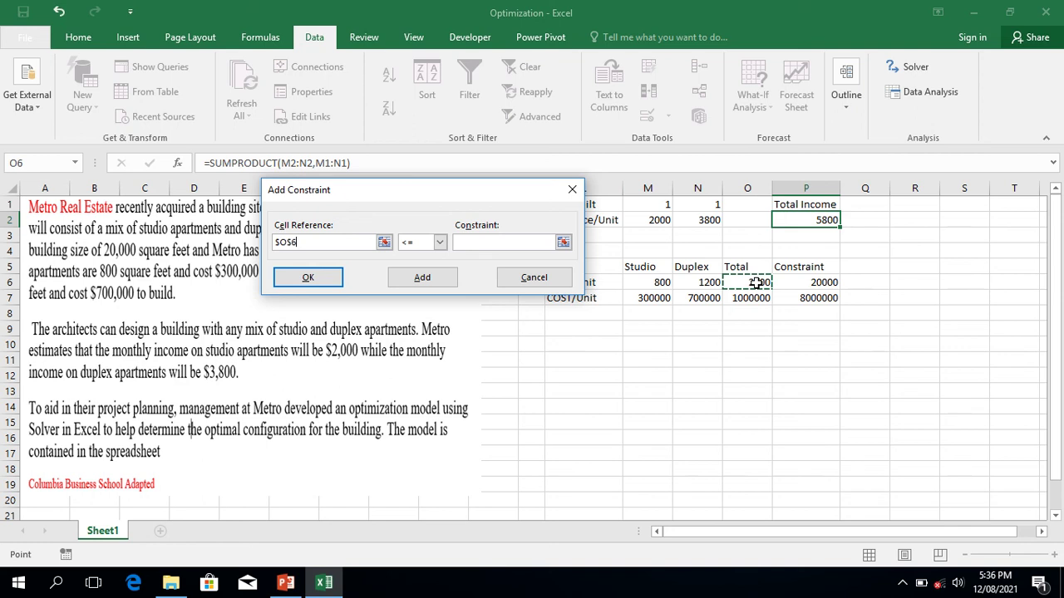
key("shift+Down")
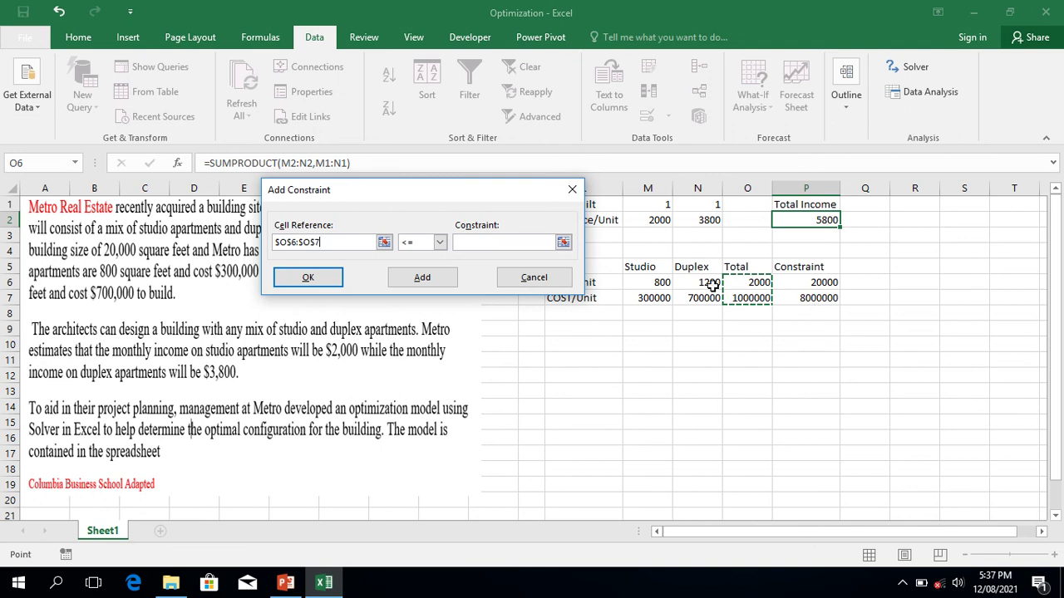
left_click(491, 241)
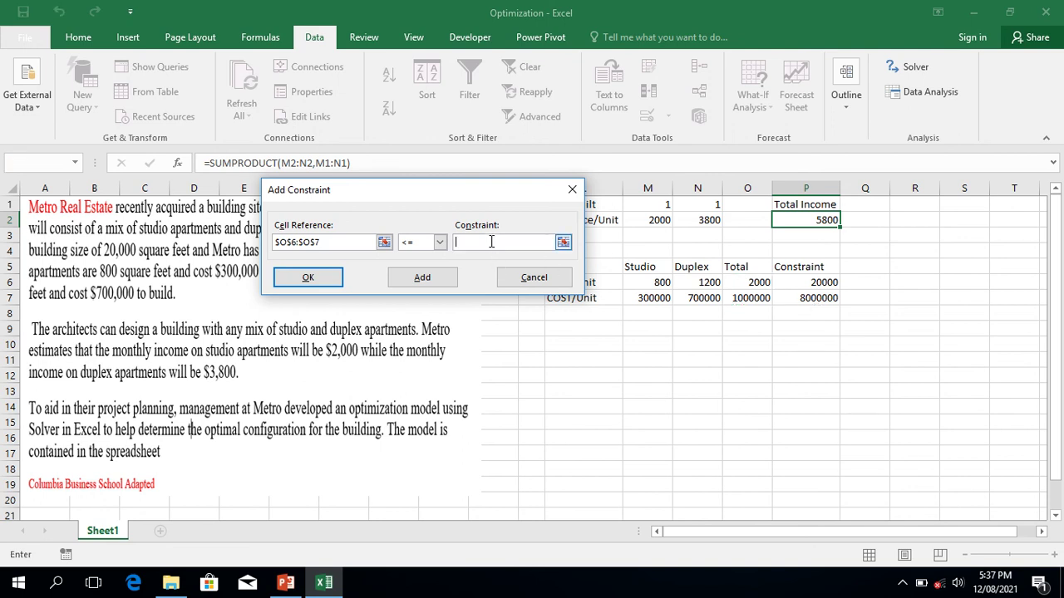
left_click(823, 282)
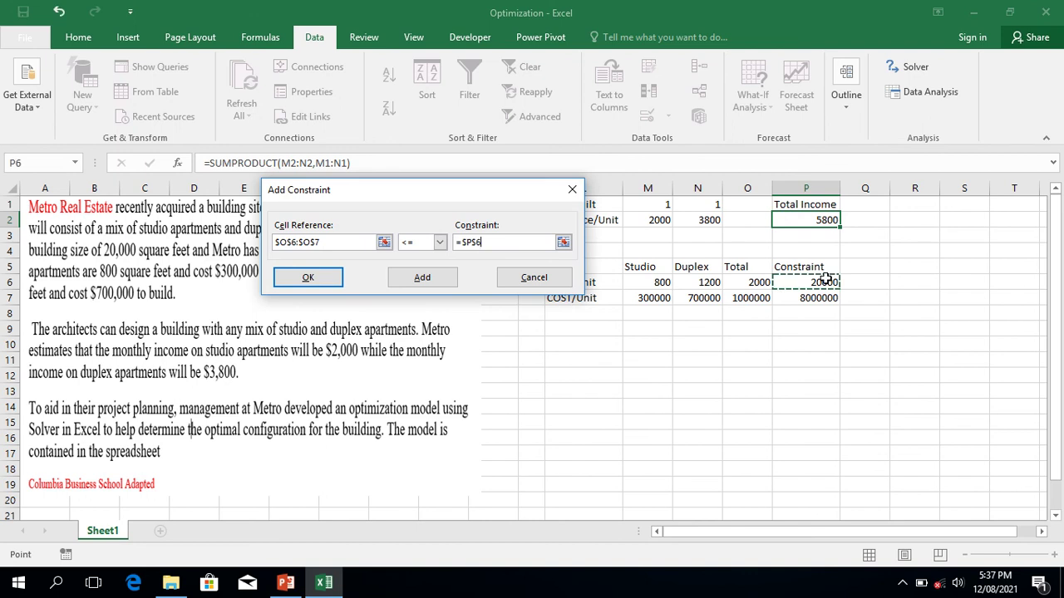
key("shift+Down")
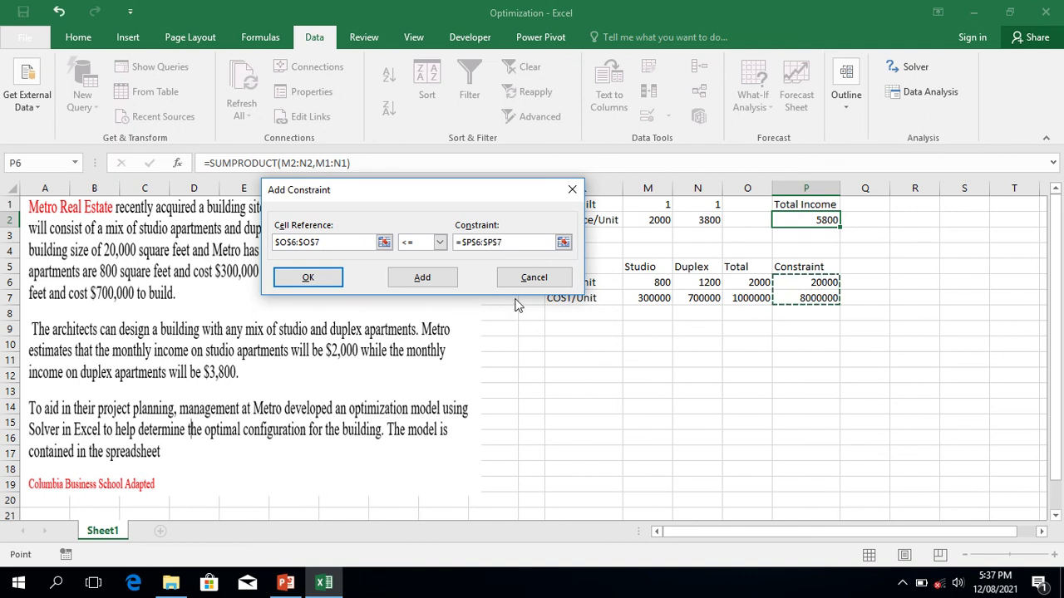
left_click(308, 279)
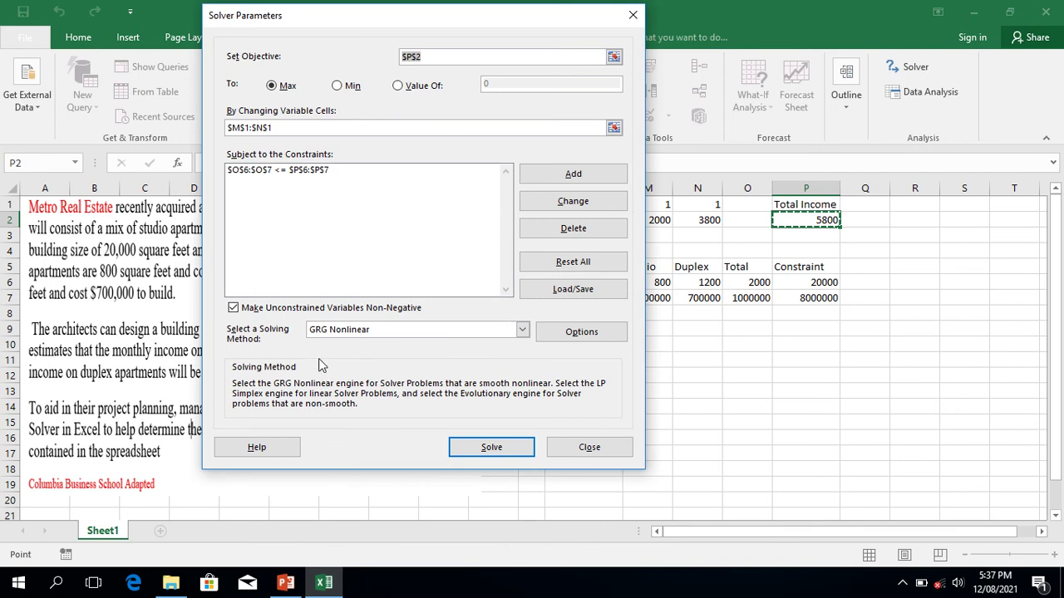
Solve and keep the result: 22 studios, 2 duplexes, Total Income 51600.
left_click(493, 447)
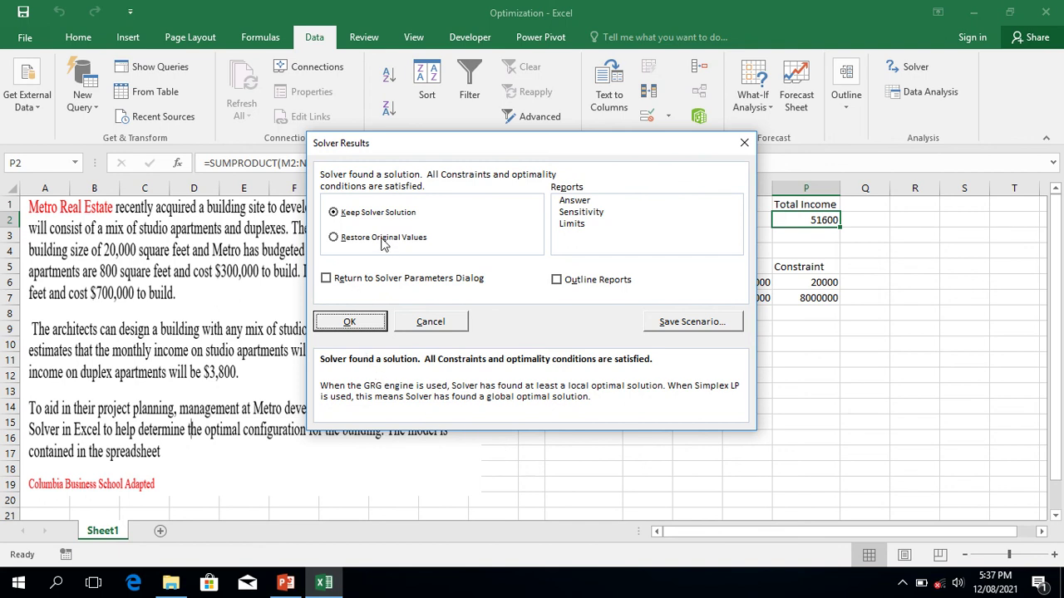
left_click(350, 323)
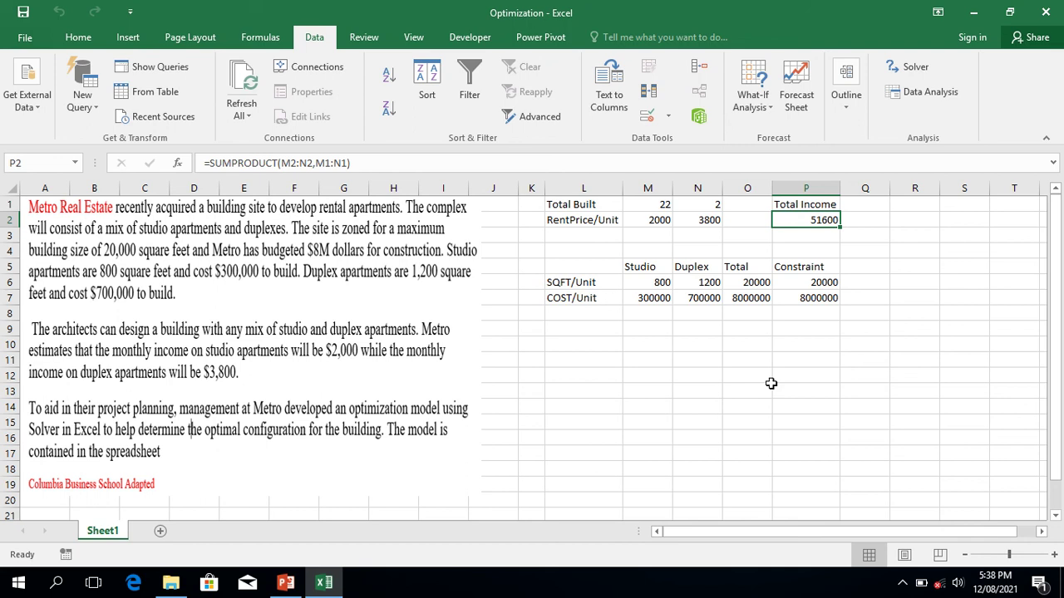
Copy the footage and cost coefficients from M6:N7 into L10:M11.
left_click(584, 358)
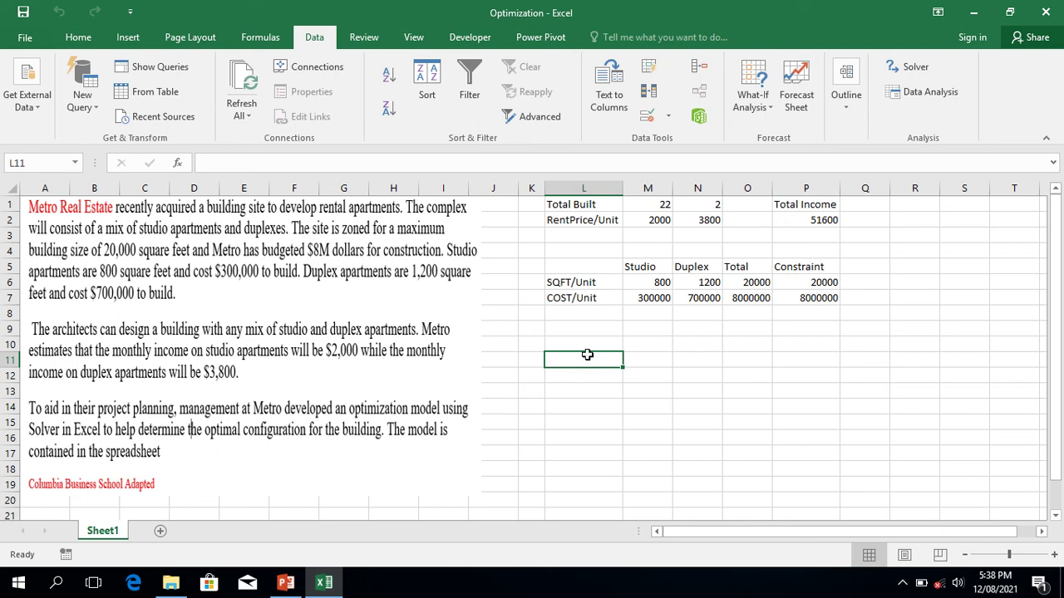
left_click(656, 284)
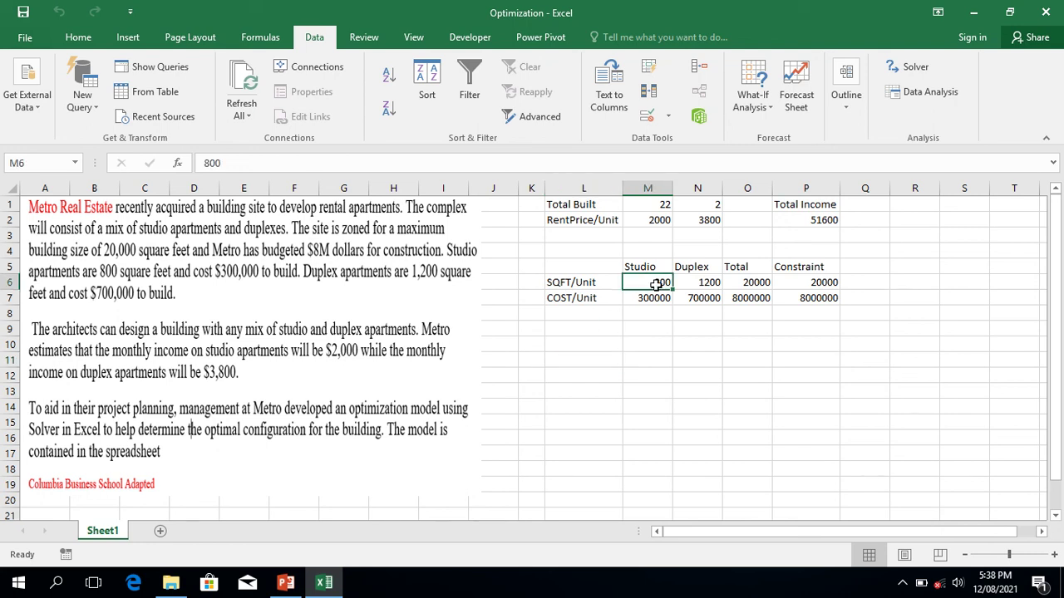
key("shift+Right")
key("shift+Down")
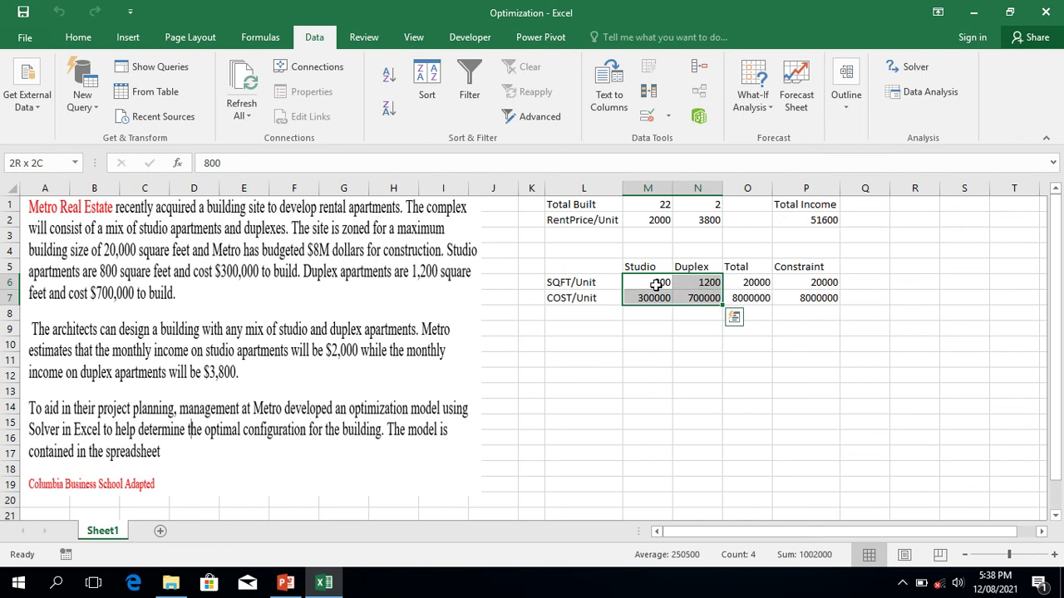
key("ctrl+c")
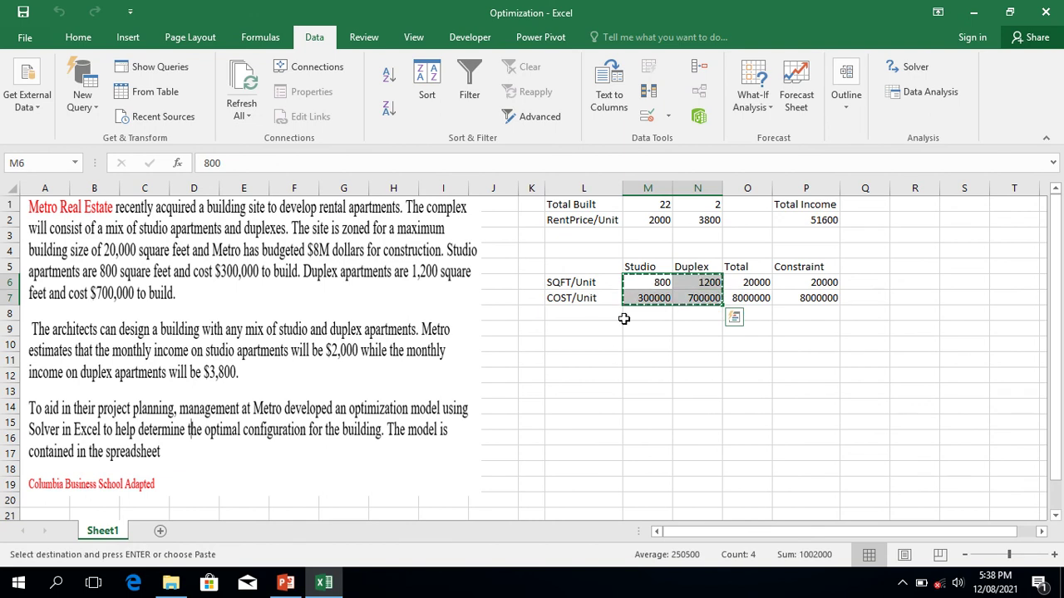
left_click(595, 348)
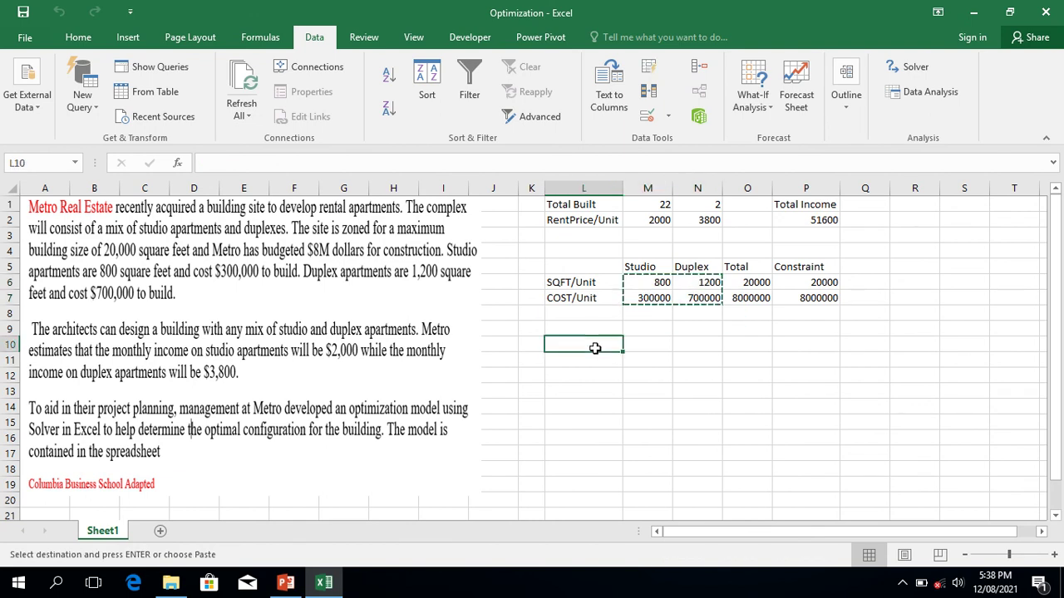
key("ctrl+v")
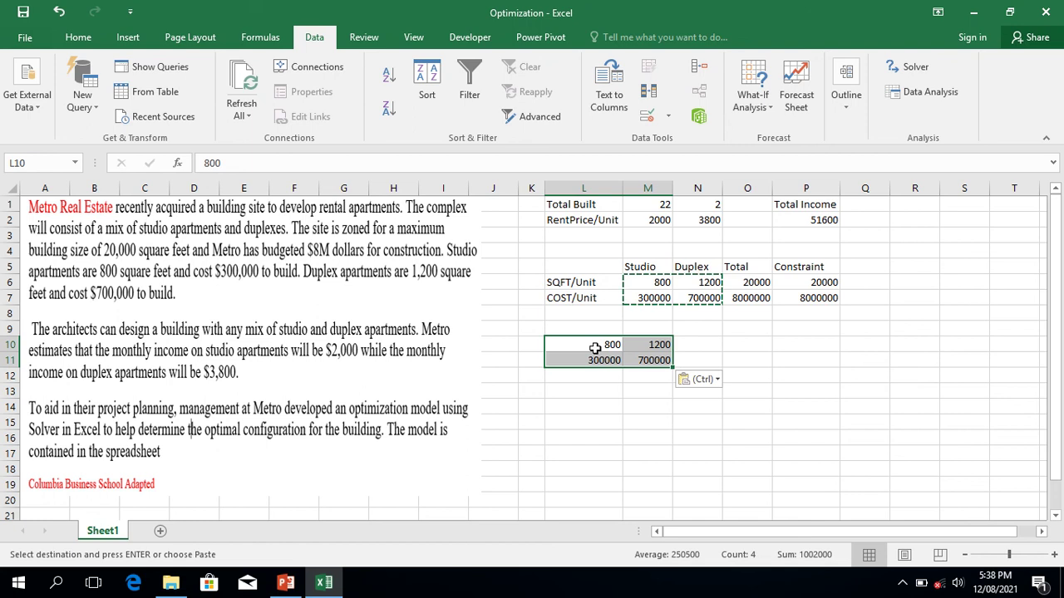
Copy the limits 20000 and 8000000 from P6:P7 into O10:O11.
left_click(760, 346)
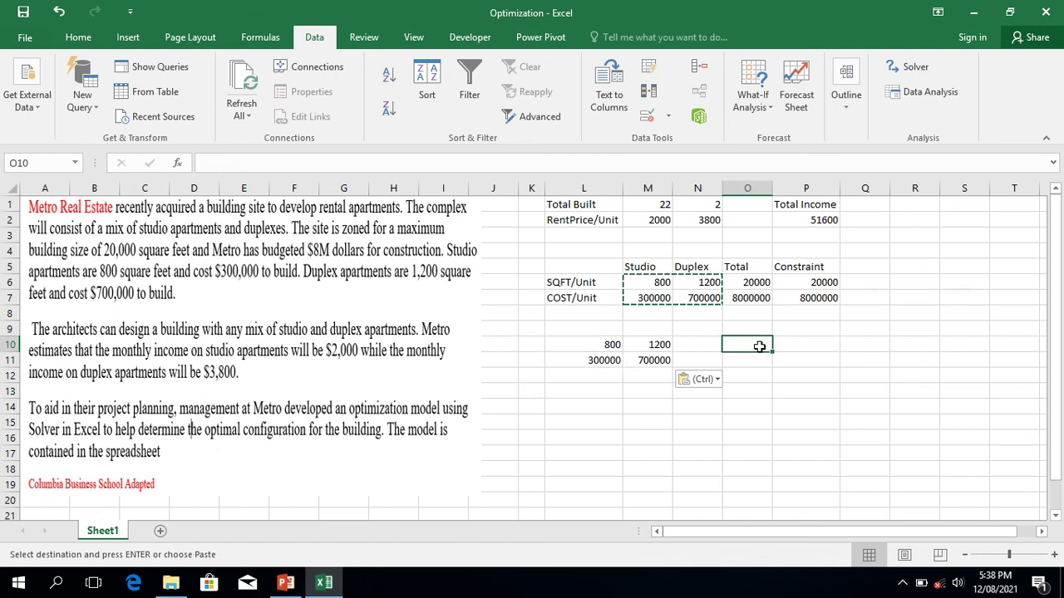
left_click(829, 283)
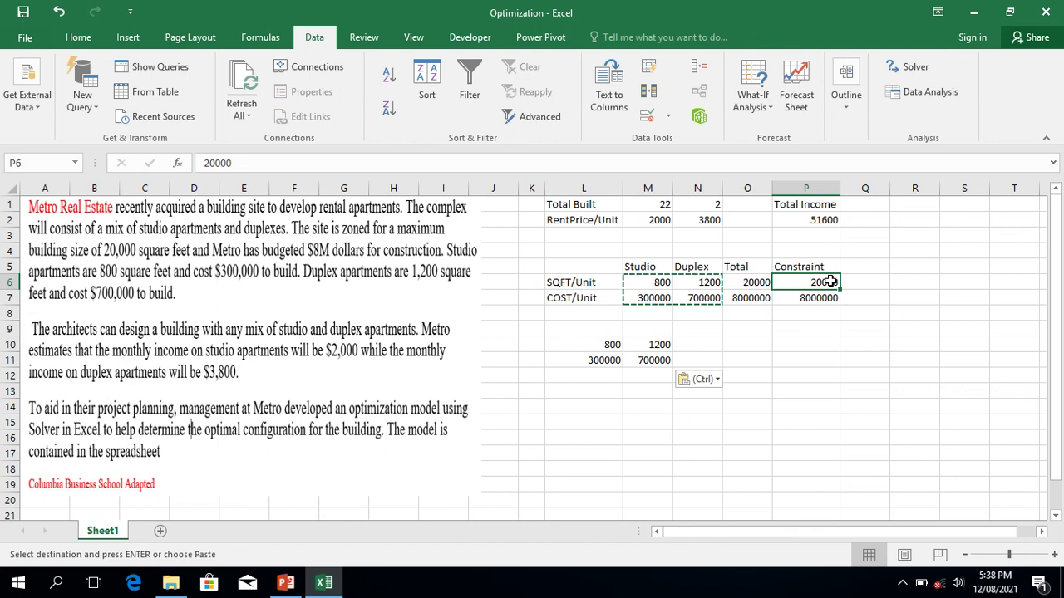
key("shift+Down")
key("ctrl+c")
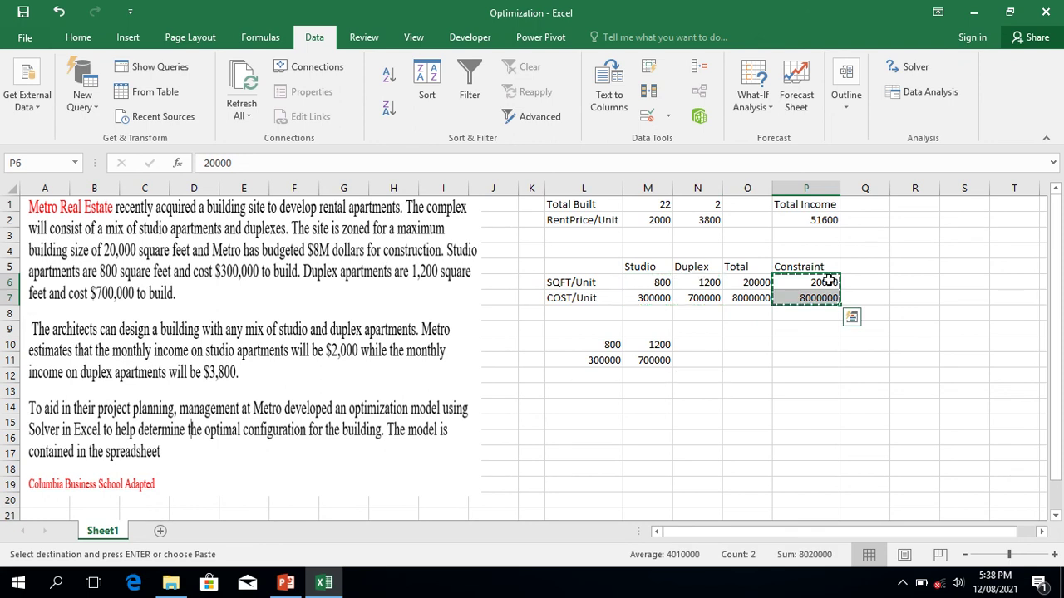
left_click(740, 343)
key("ctrl+v")
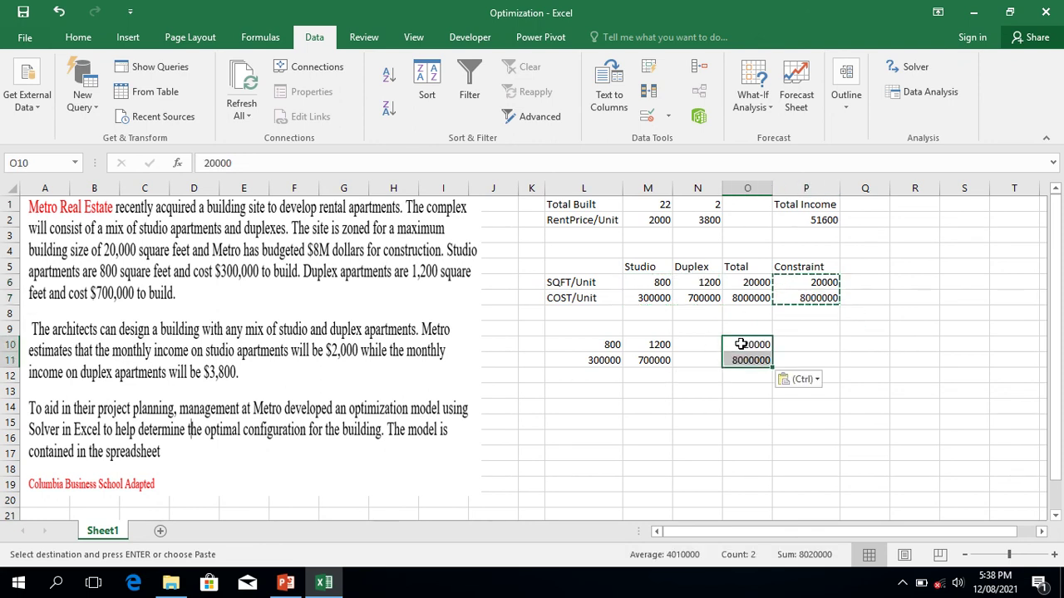
left_click(665, 406)
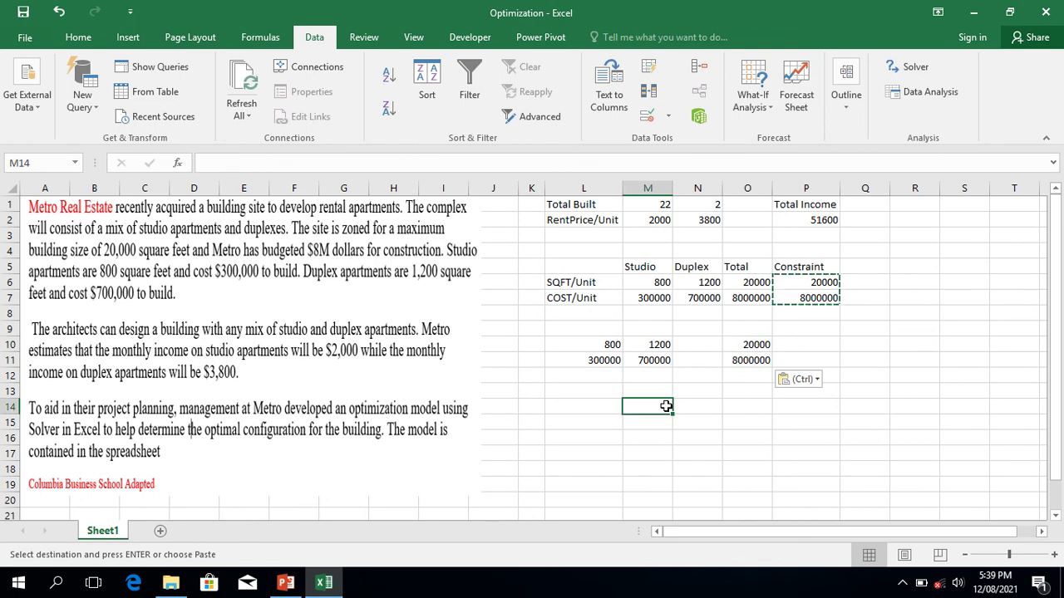
key("Escape")
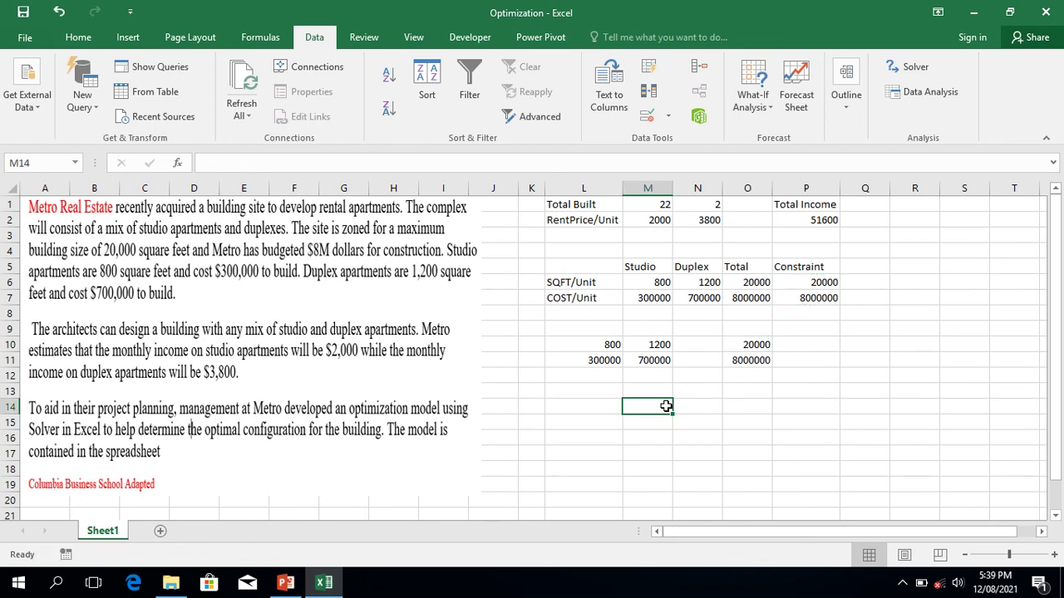
left_click(596, 392)
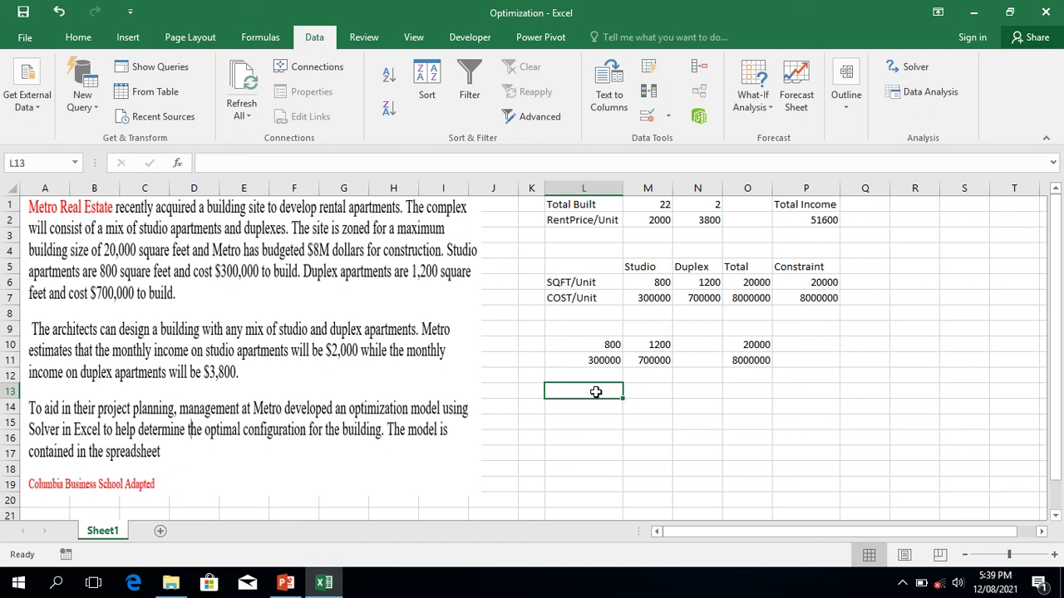
Enter =MINVERSE(L10:M11) as an array formula in L13:M14, giving 0.0035, -0.000006, -0.0015, 0.000004.
key("shift+Right")
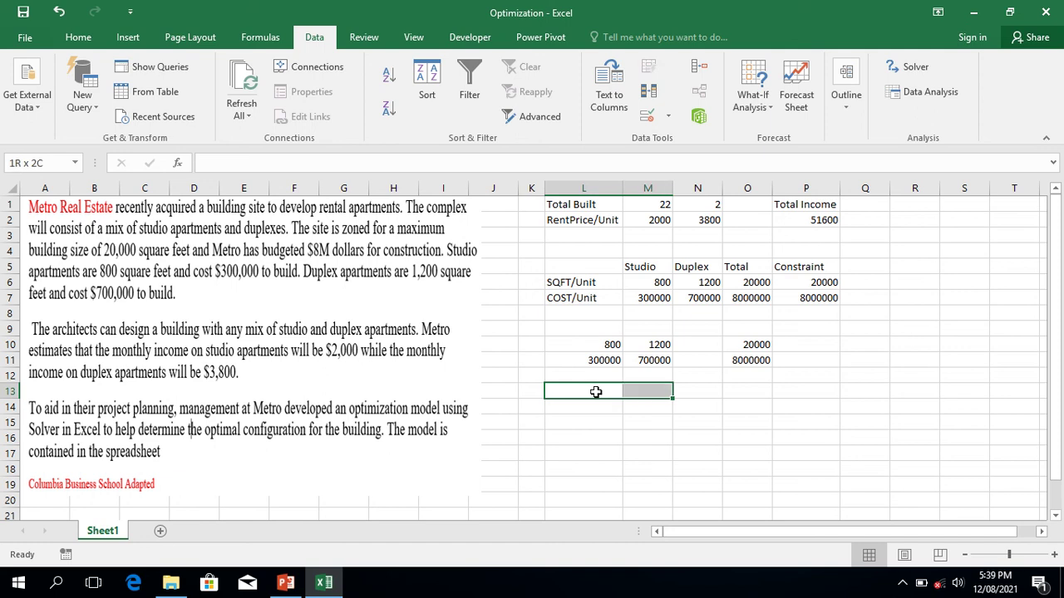
key("shift+Down")
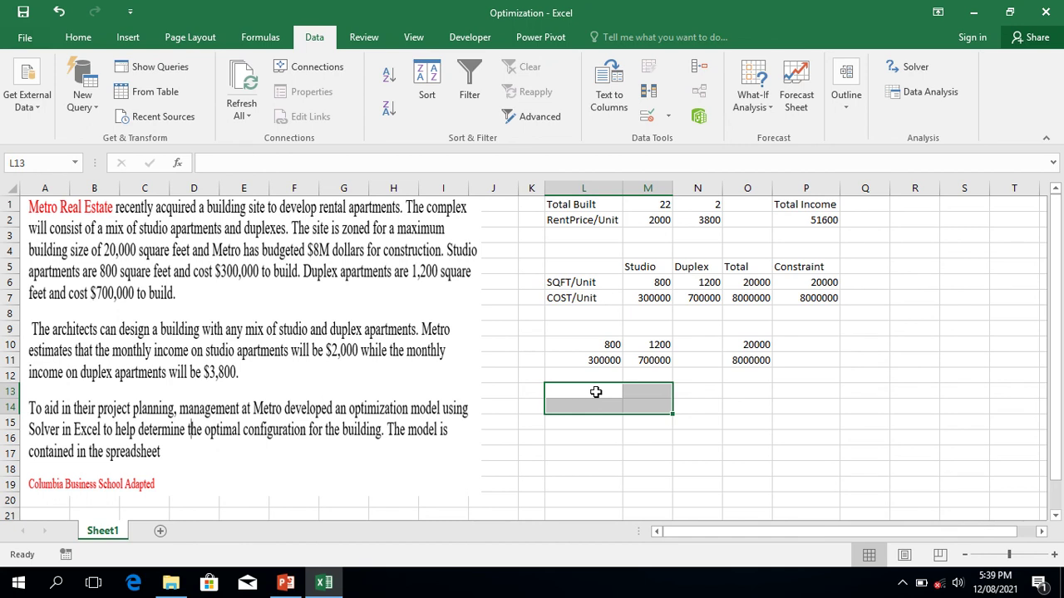
type("=")
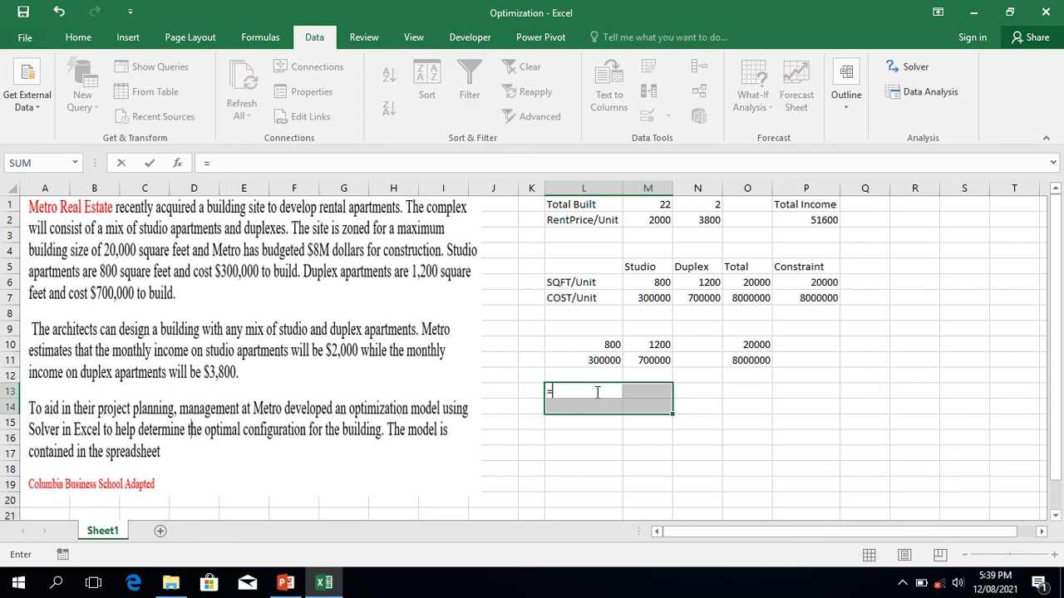
type("mi")
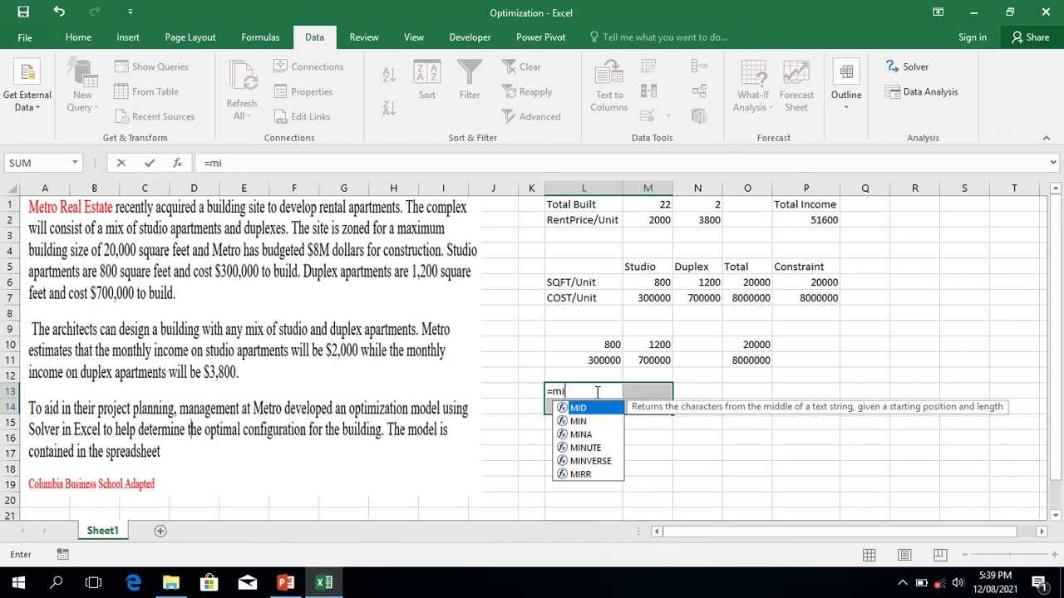
double_click(586, 461)
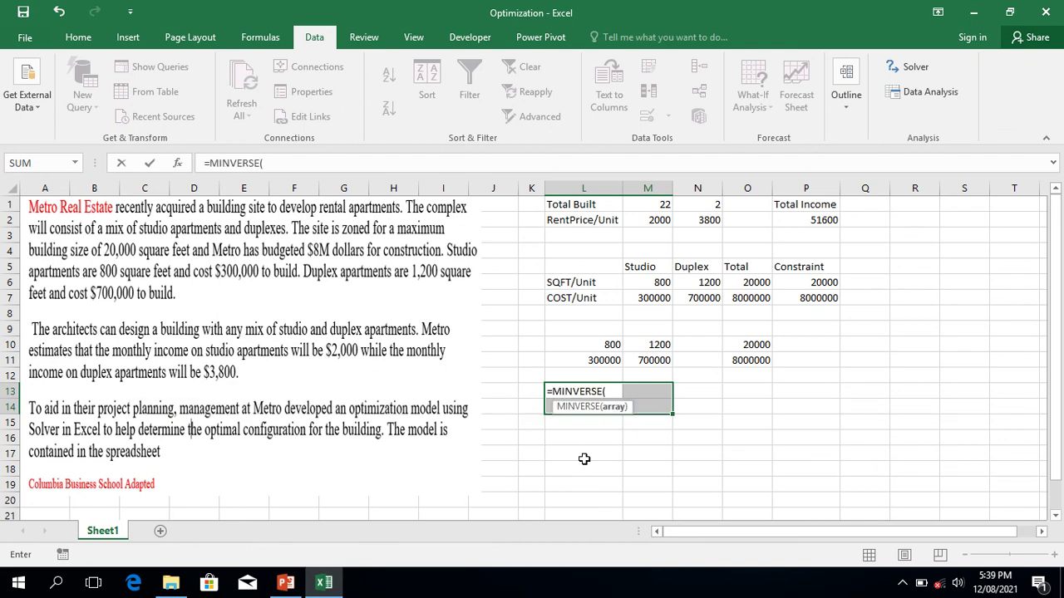
left_click(604, 344)
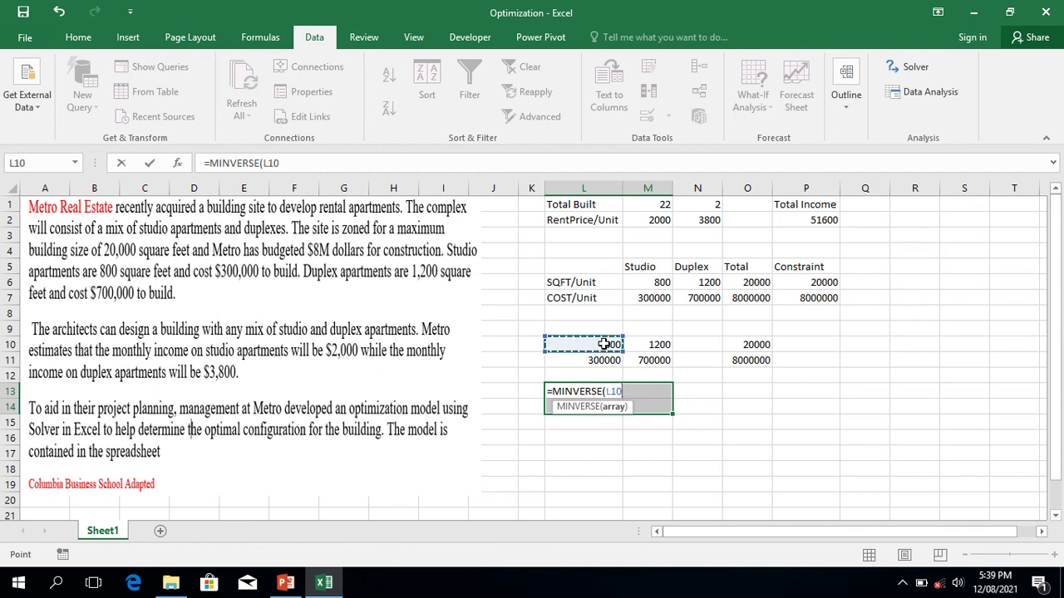
key("shift+Right")
key("shift+Down")
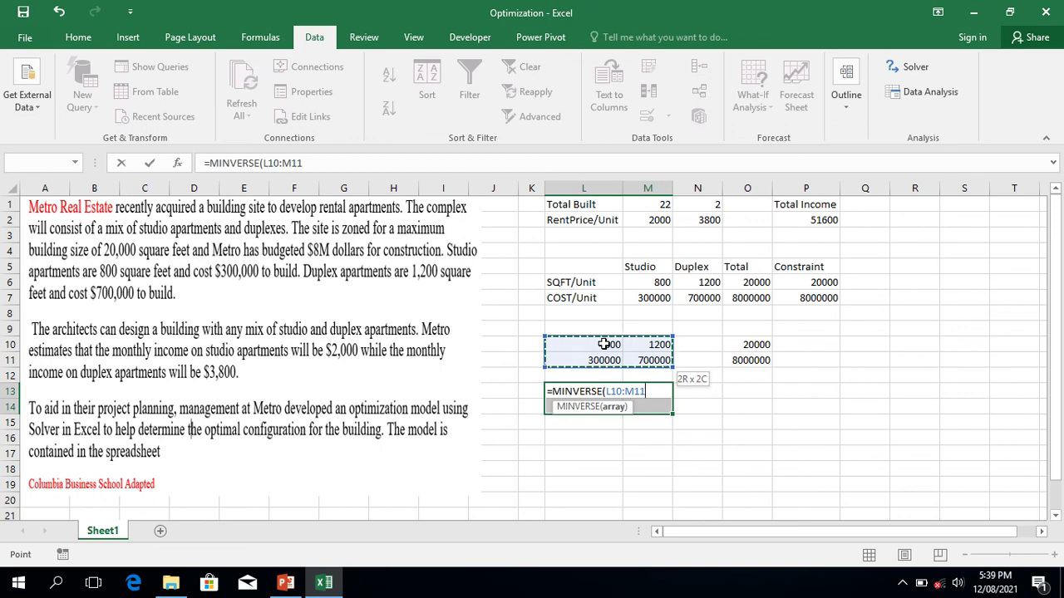
key("ctrl+shift+Return")
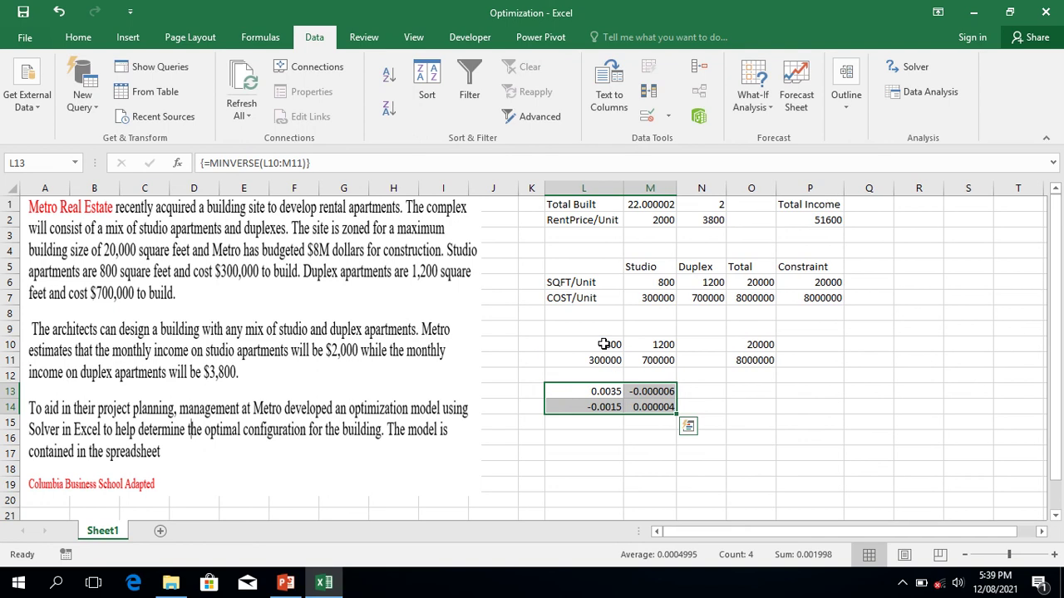
left_click(691, 454)
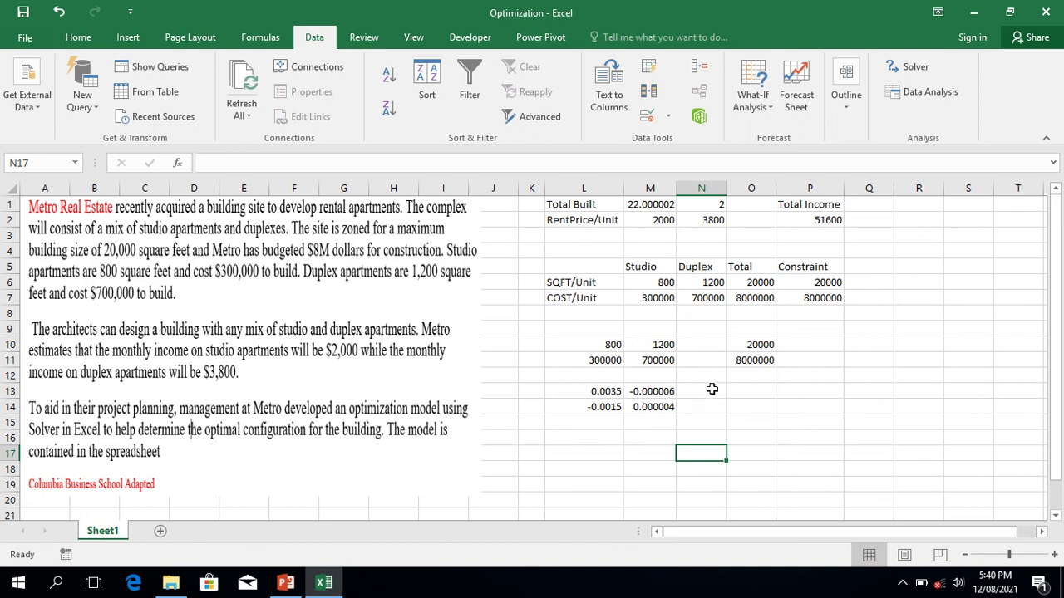
Label the inverse matrix rows S and D in cells O13 and O14.
left_click(737, 391)
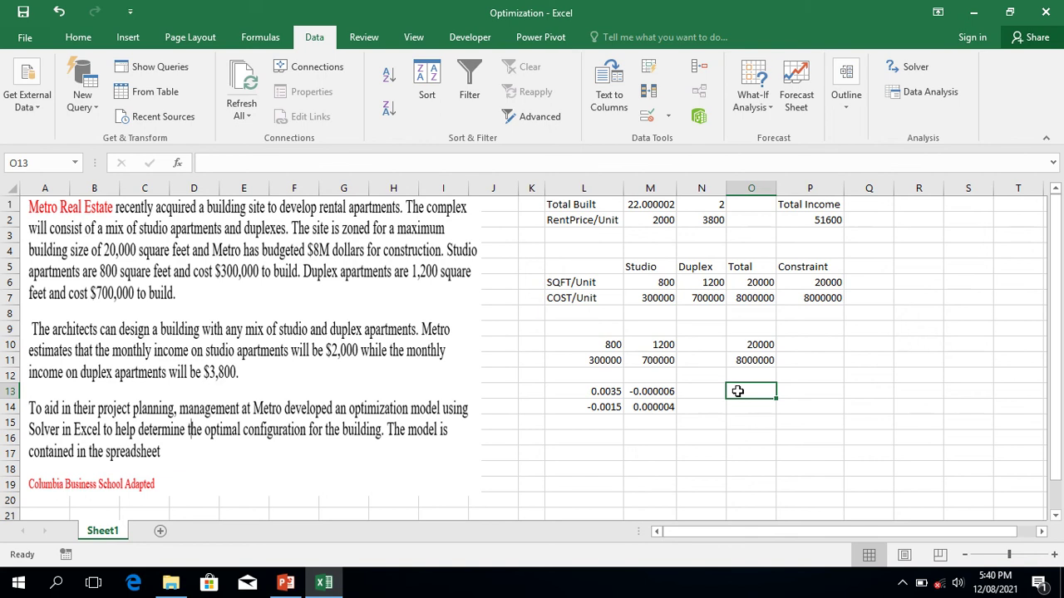
type("S")
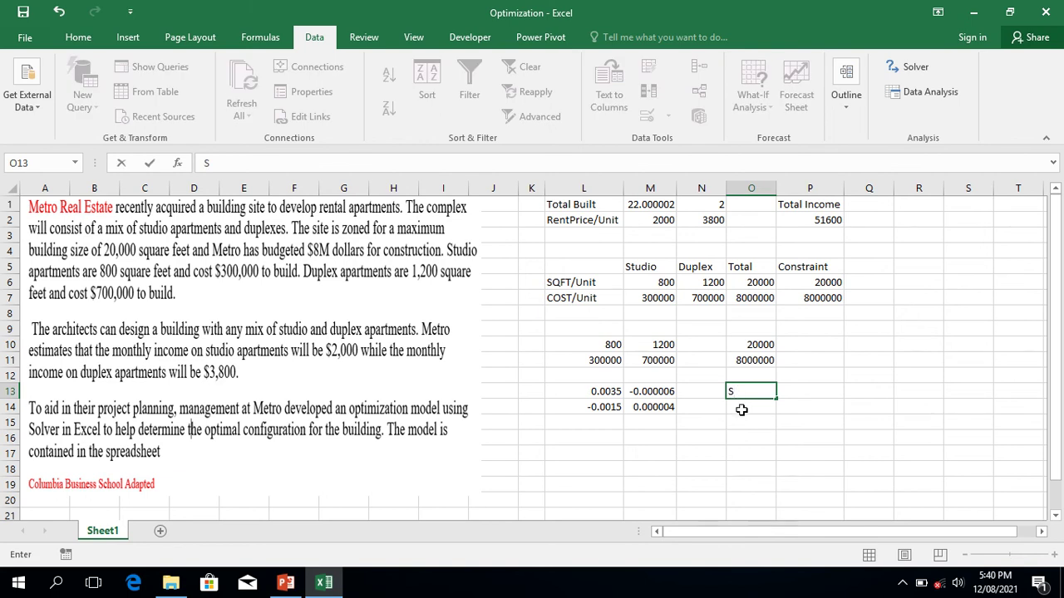
left_click(741, 407)
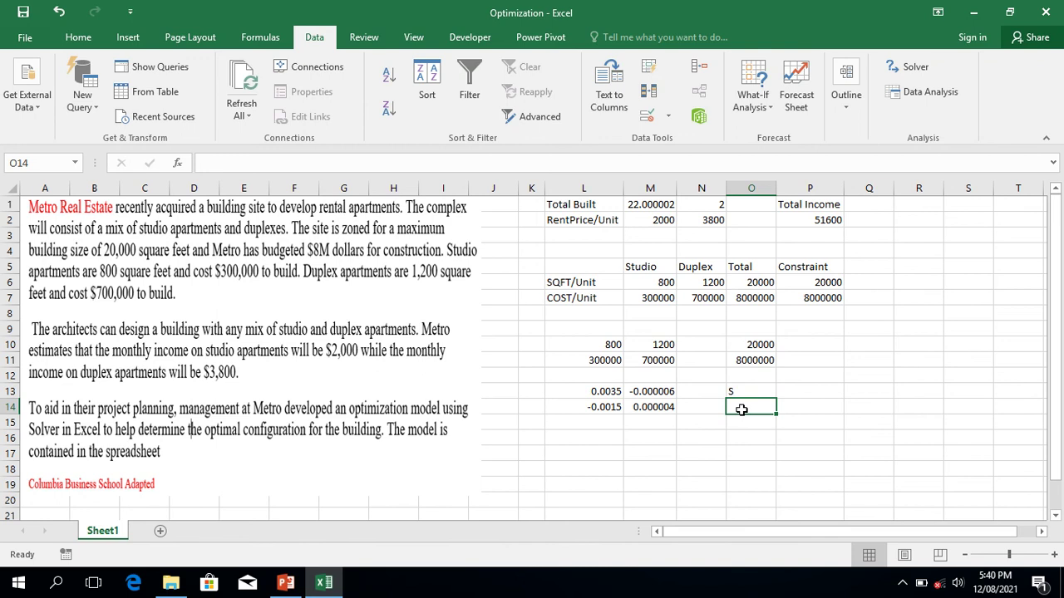
type("D")
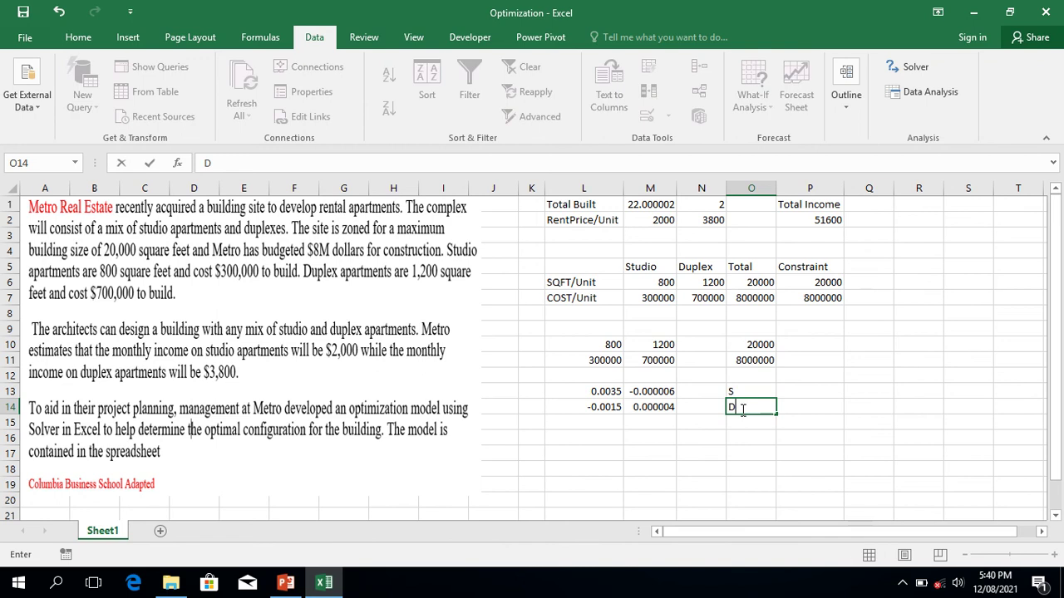
left_click(814, 390)
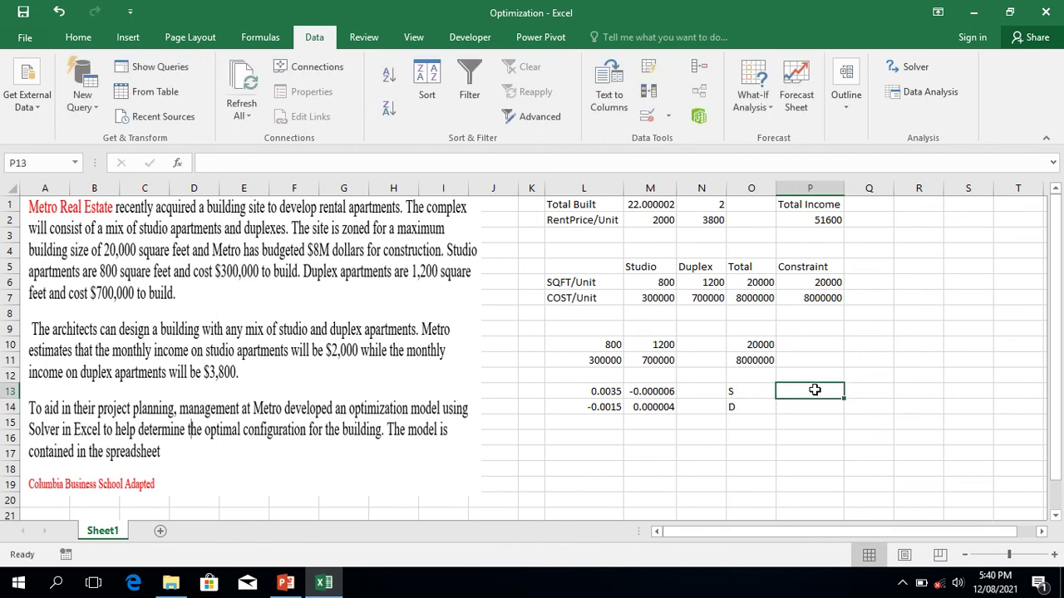
type("=")
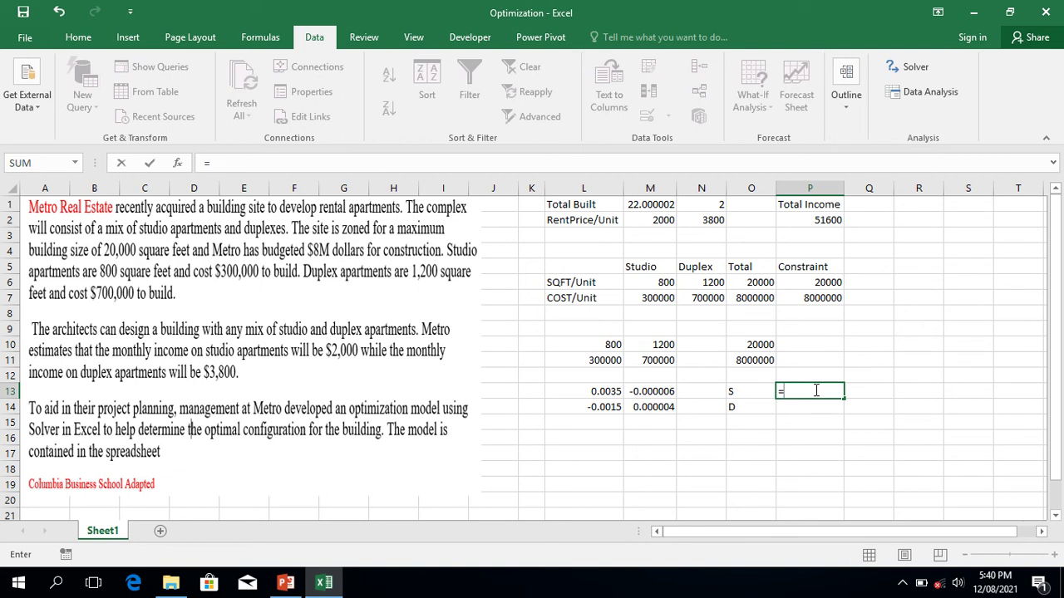
Enter =MMULT(L13:M14,O10:O11) as an array formula in P13:P14, yielding 22 studios and 2 duplexes.
key("BackSpace")
key("shift+Down")
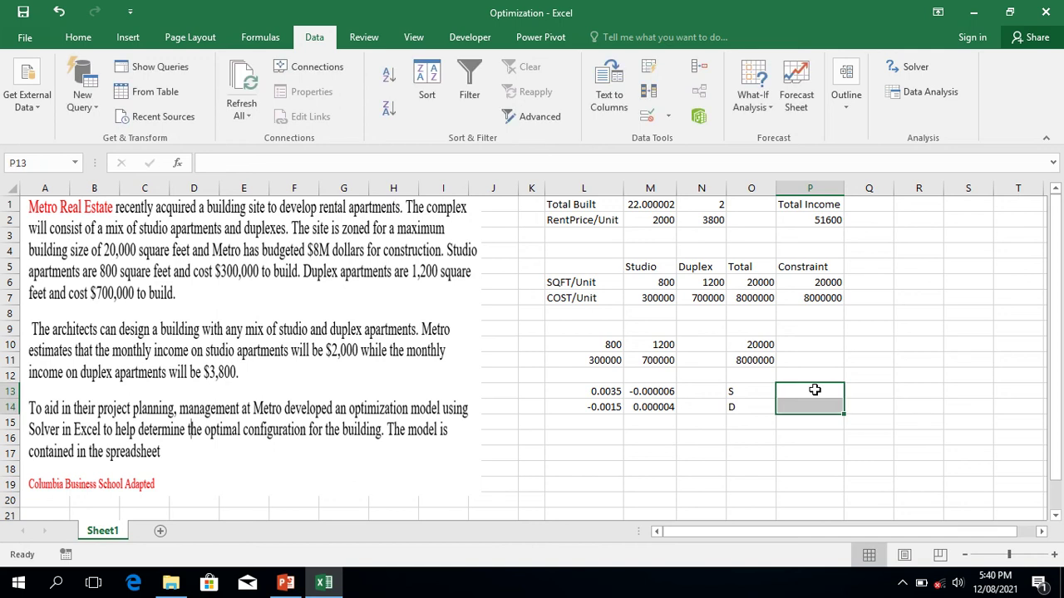
type("=")
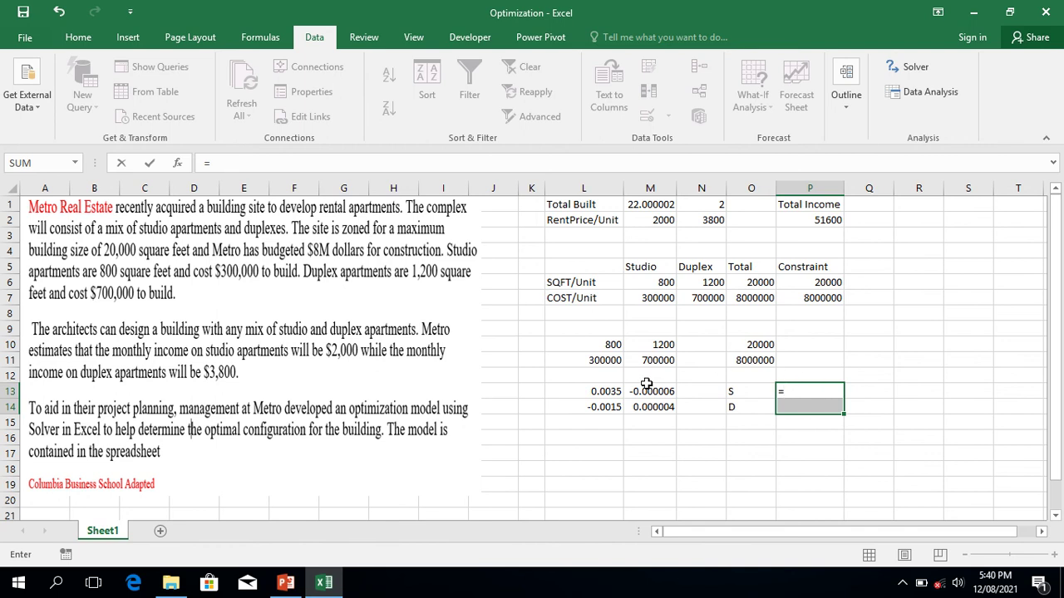
type("mm")
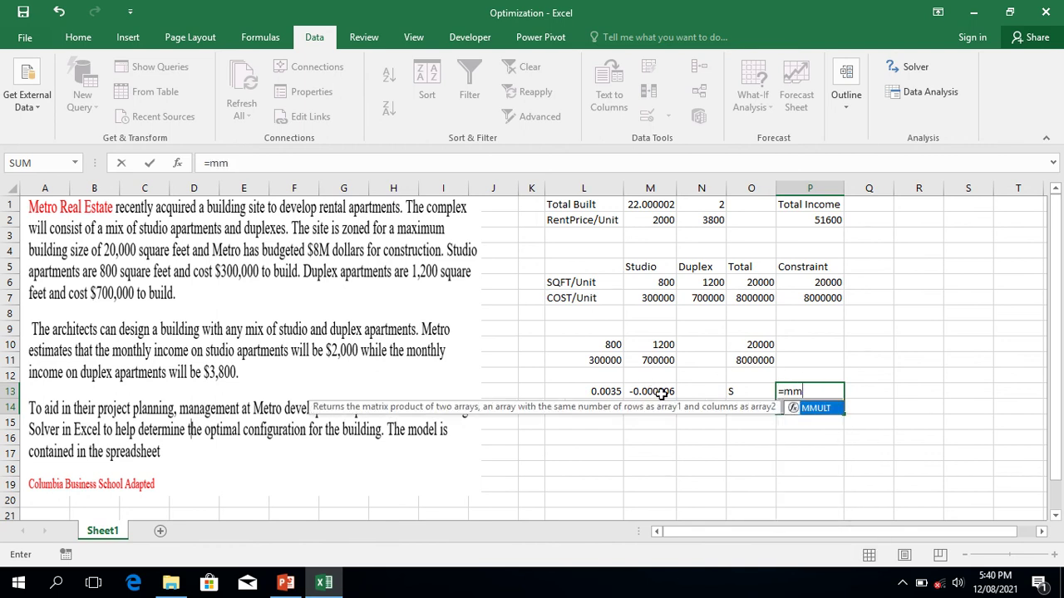
double_click(817, 408)
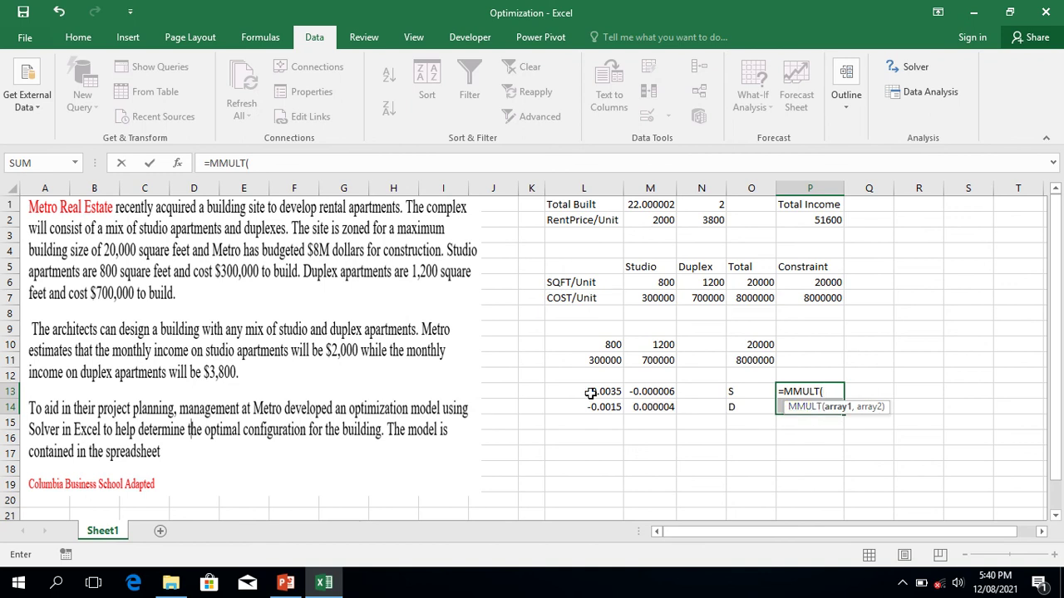
left_click_drag(590, 392, 665, 407)
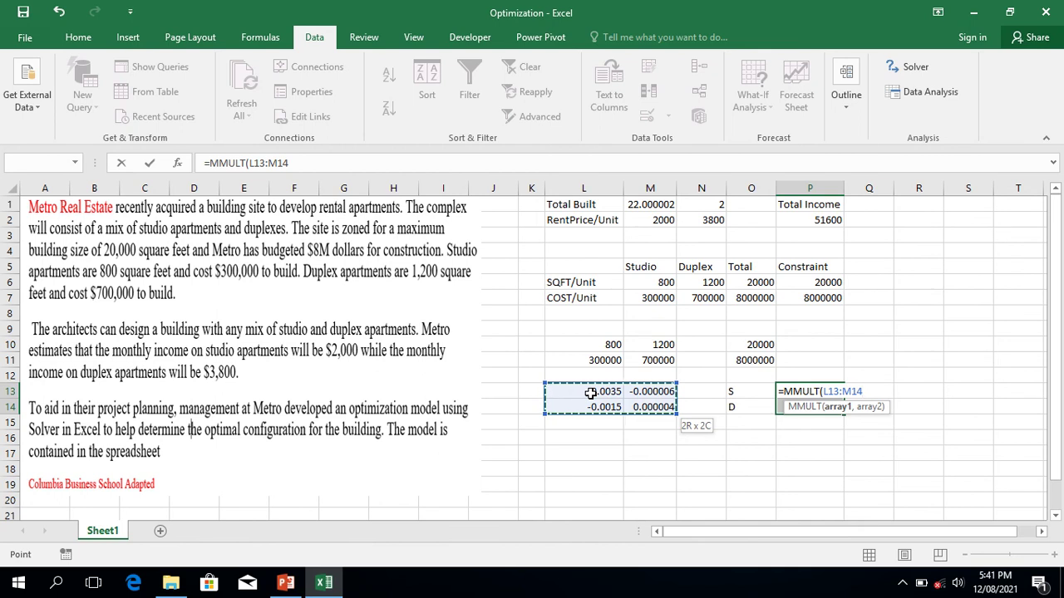
type(",")
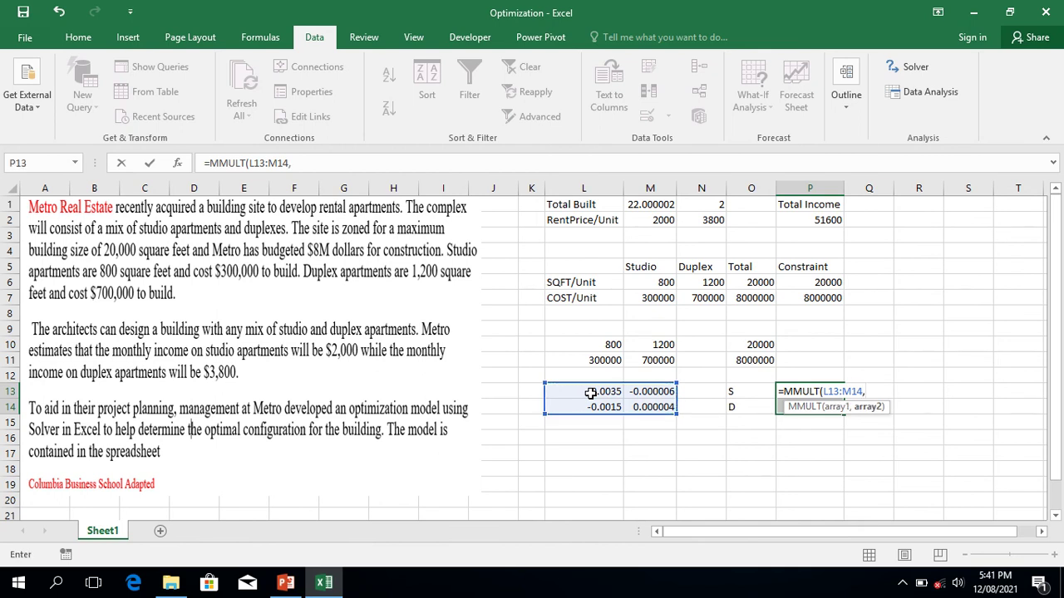
left_click(764, 345)
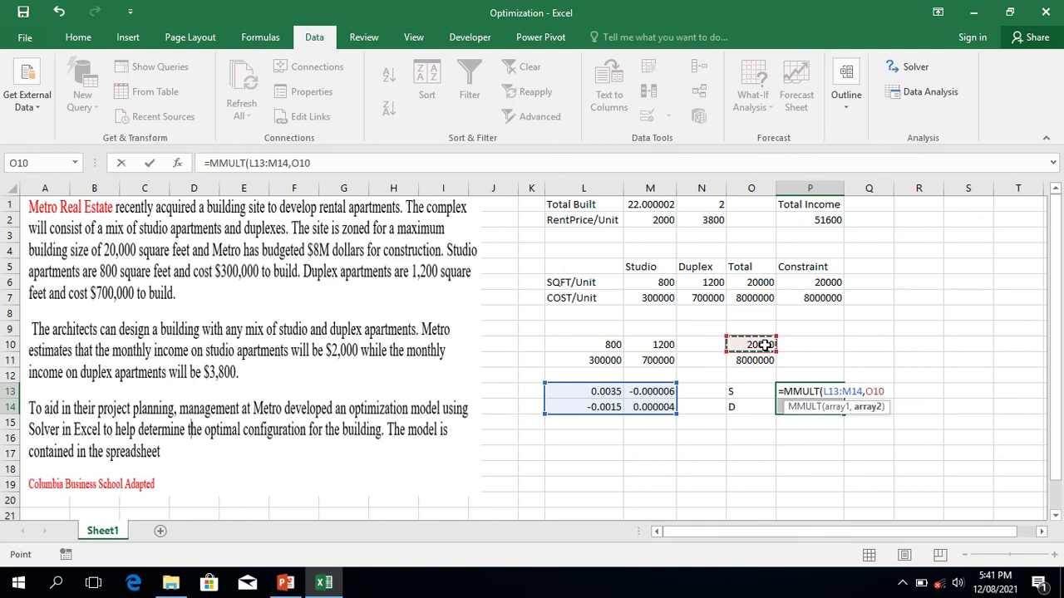
key("shift+Down")
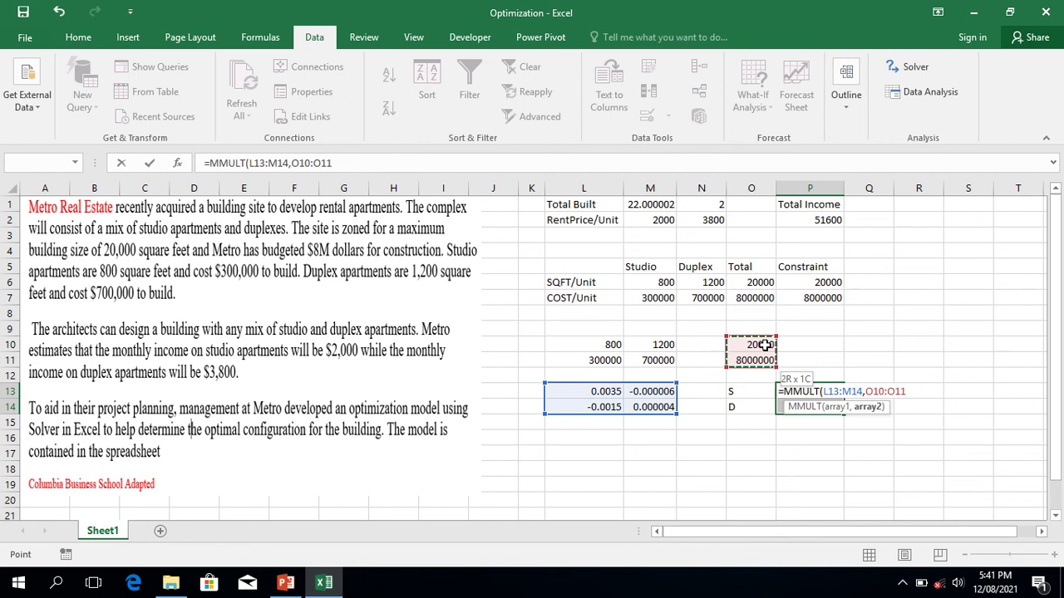
type(")")
key("ctrl+shift+Return")
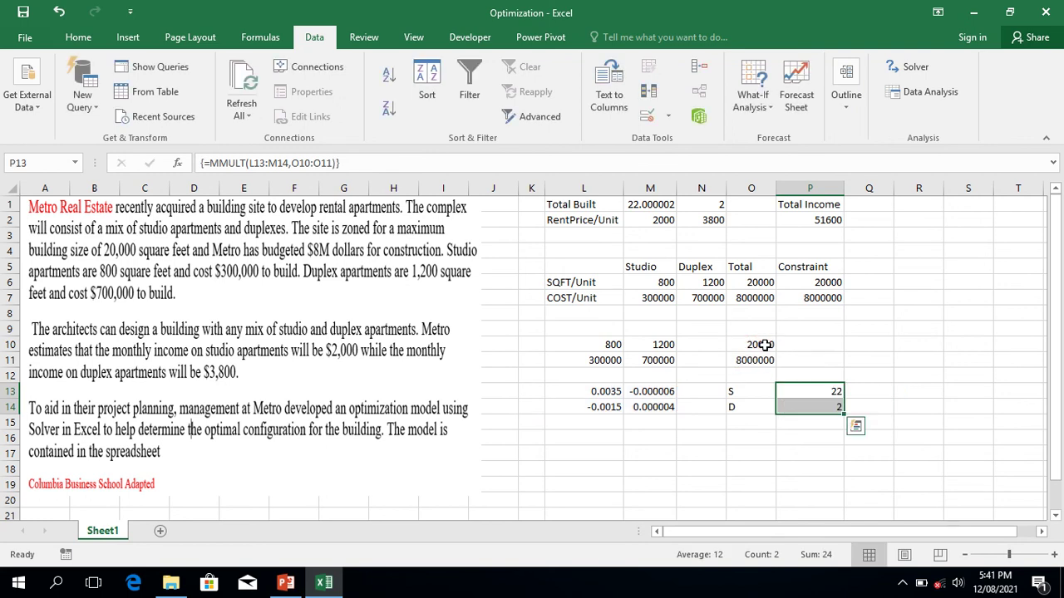
left_click(886, 403)
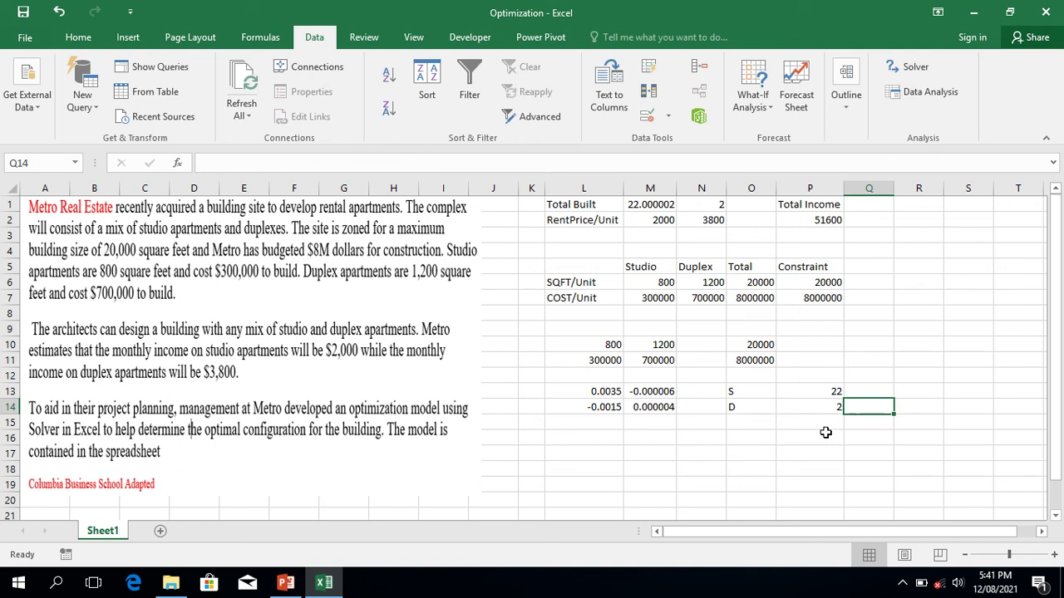
Decrease M1's decimal places so the studio Total Built shows 22.
left_click(640, 205)
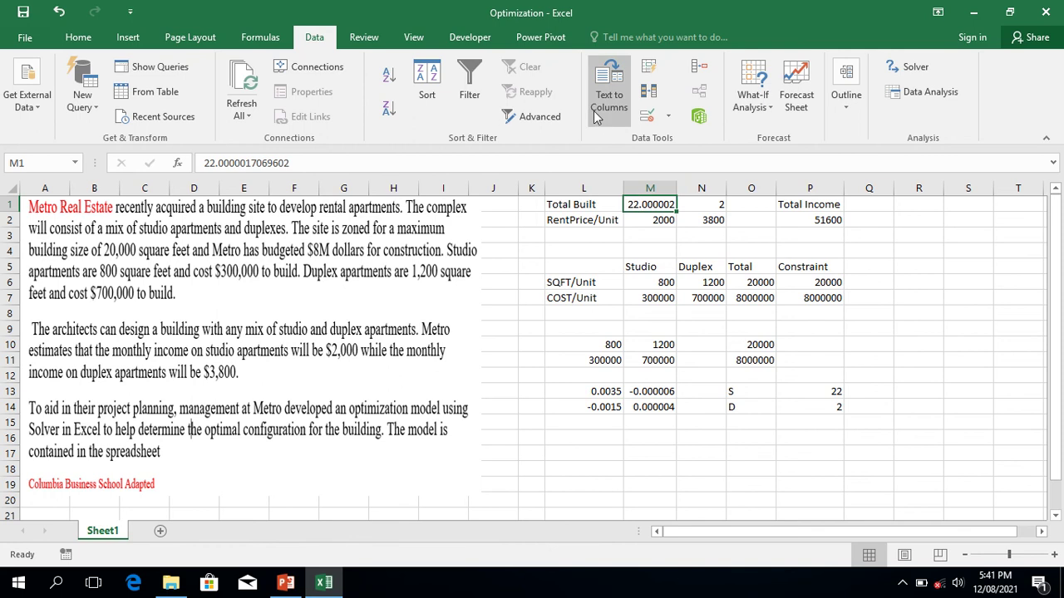
left_click(83, 39)
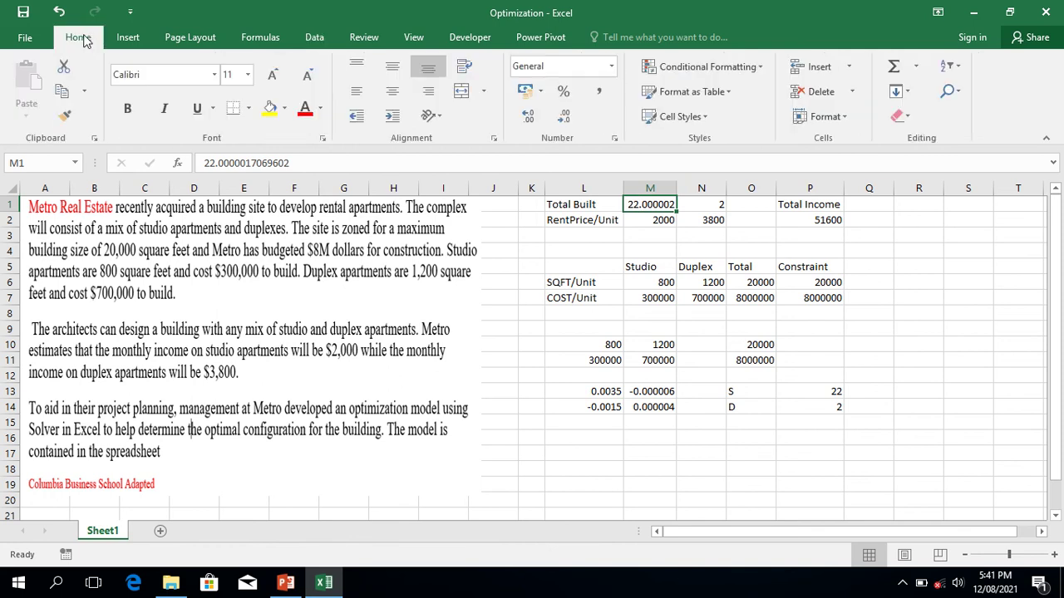
left_click(568, 120)
left_click(567, 121)
left_click(568, 121)
left_click(567, 120)
left_click(568, 120)
left_click(568, 120)
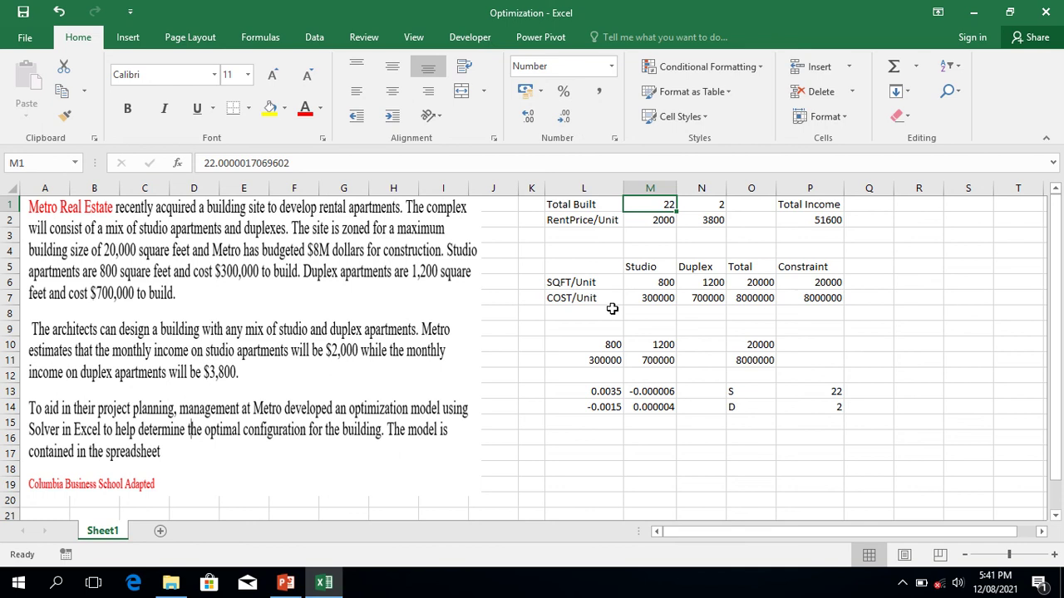
left_click(790, 471)
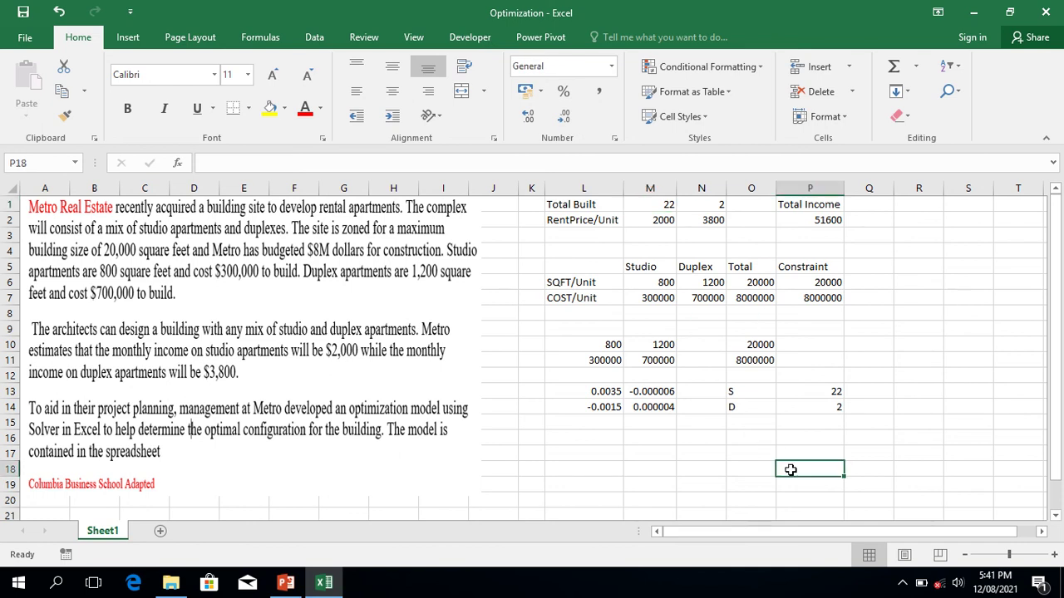